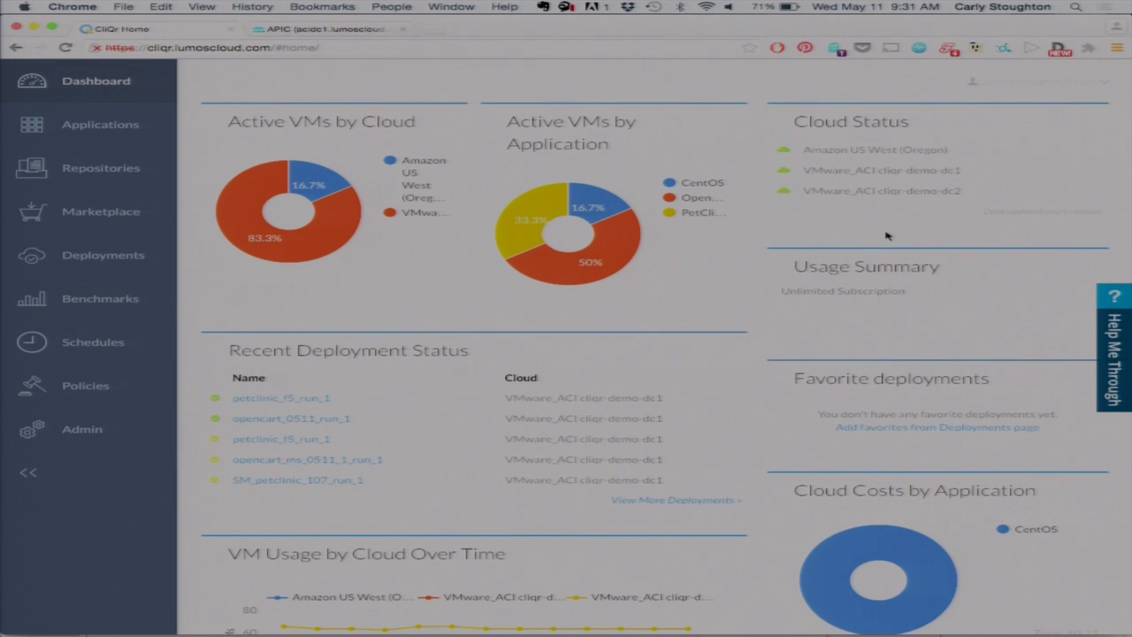
Find the PetClinic (F5) profile among the application profiles and open its deployment form
left_click(122, 133)
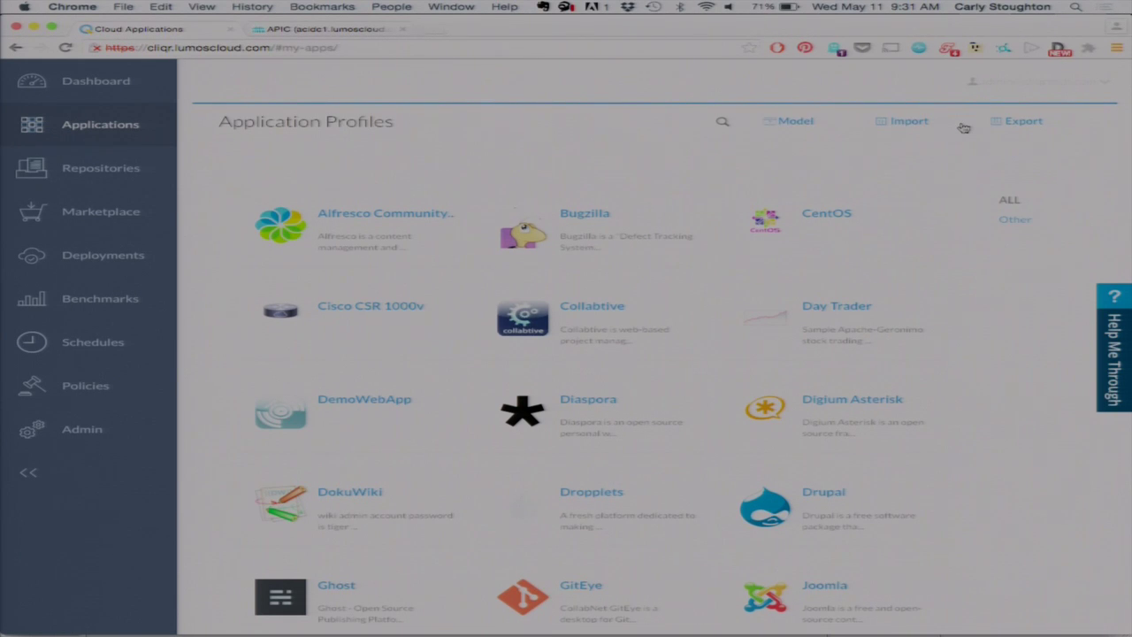
scroll(1050, 366, "down", 6)
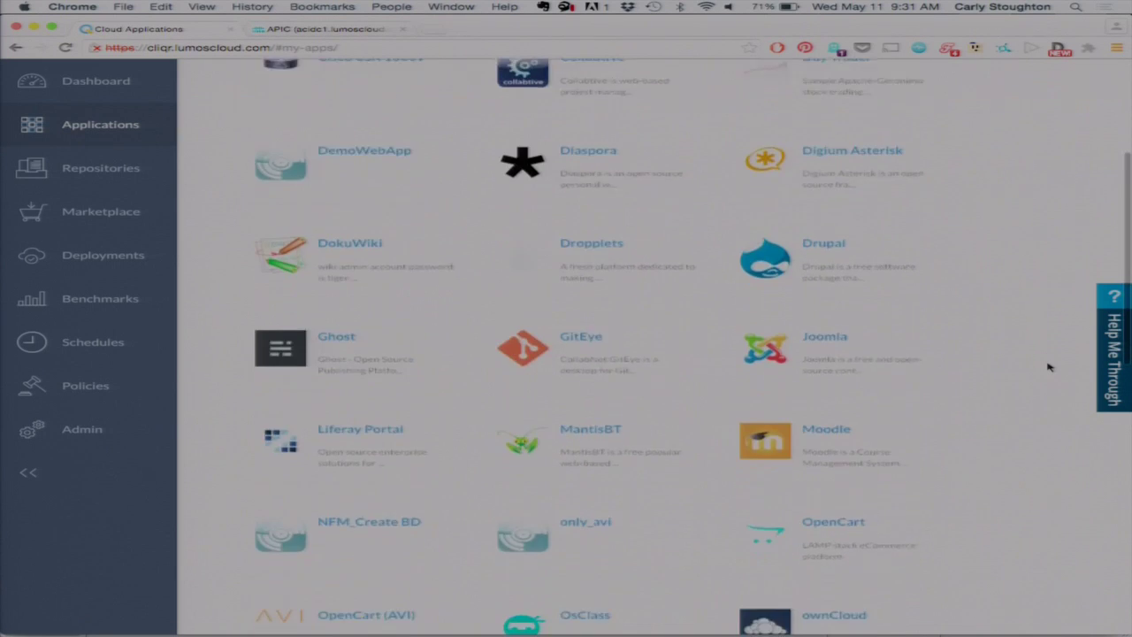
scroll(1050, 366, "down", 5)
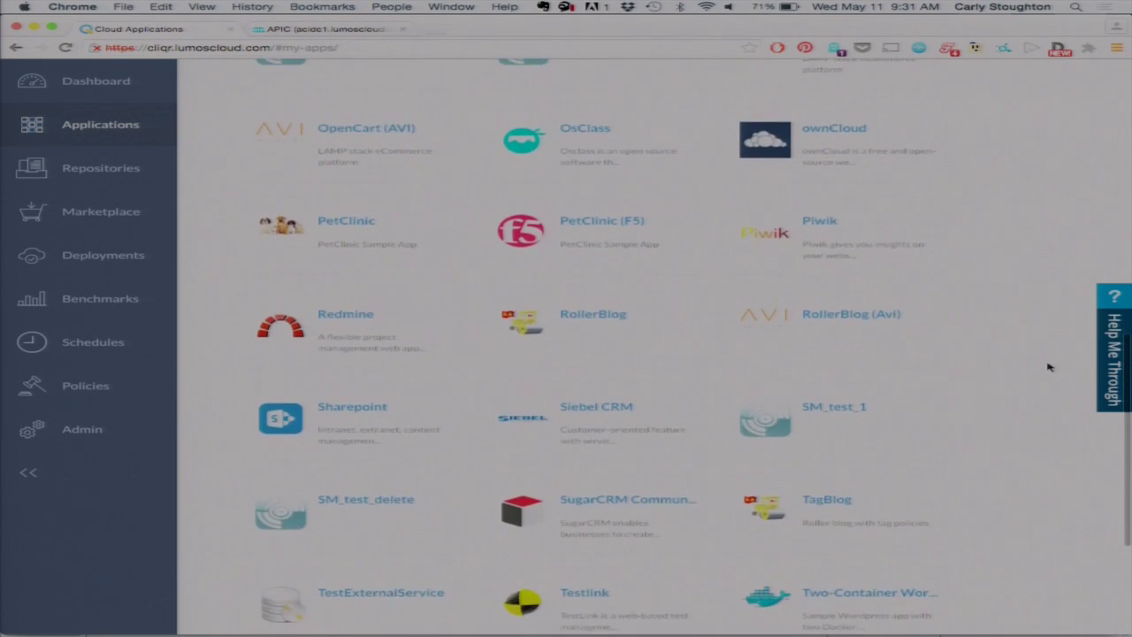
scroll(1049, 366, "up", 2)
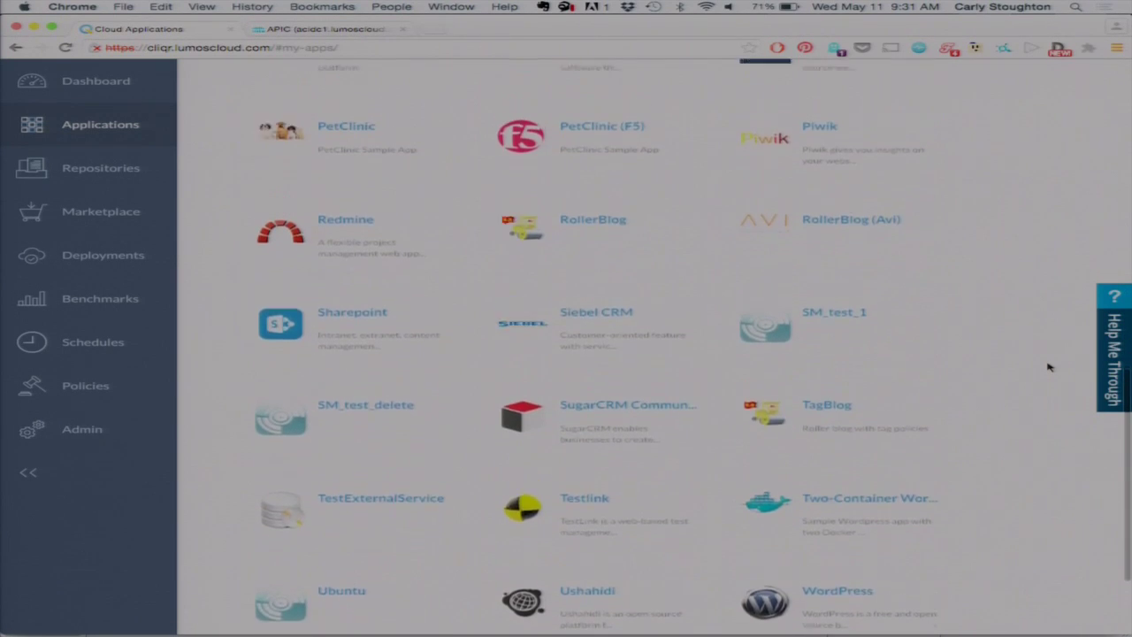
scroll(1049, 366, "up", 1)
left_click(630, 245)
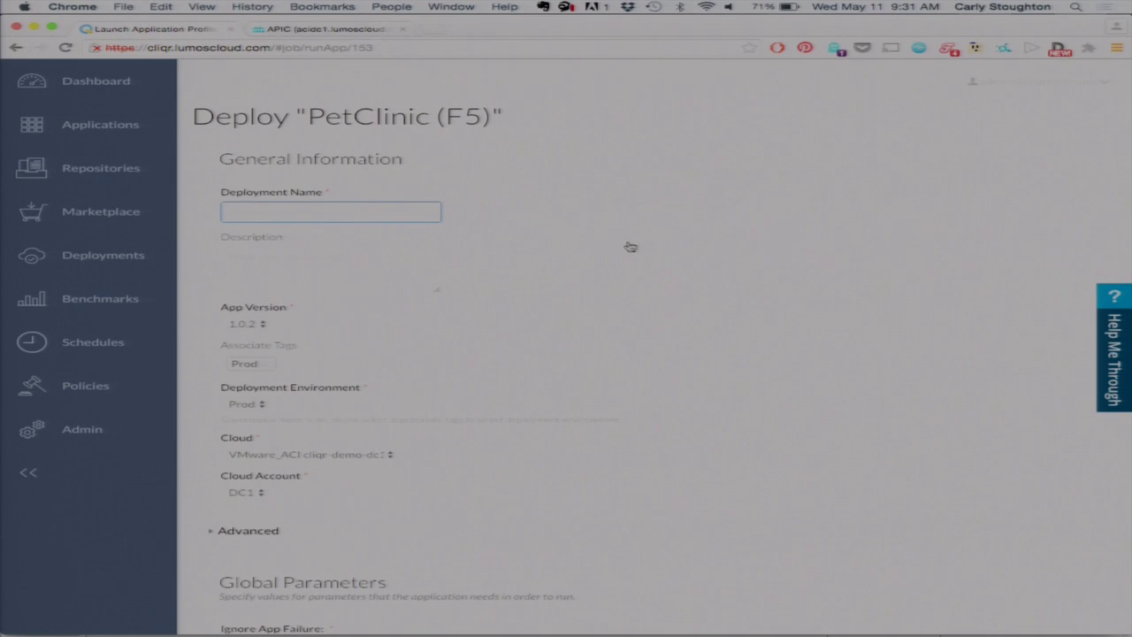
Name the deployment with the presenter's first name followed by "-pet-clinic"
type("carly")
type("-ad")
type("t-clinic")
Examine the available app versions and target clouds for the Prod environment without changing the selections
left_click(263, 325)
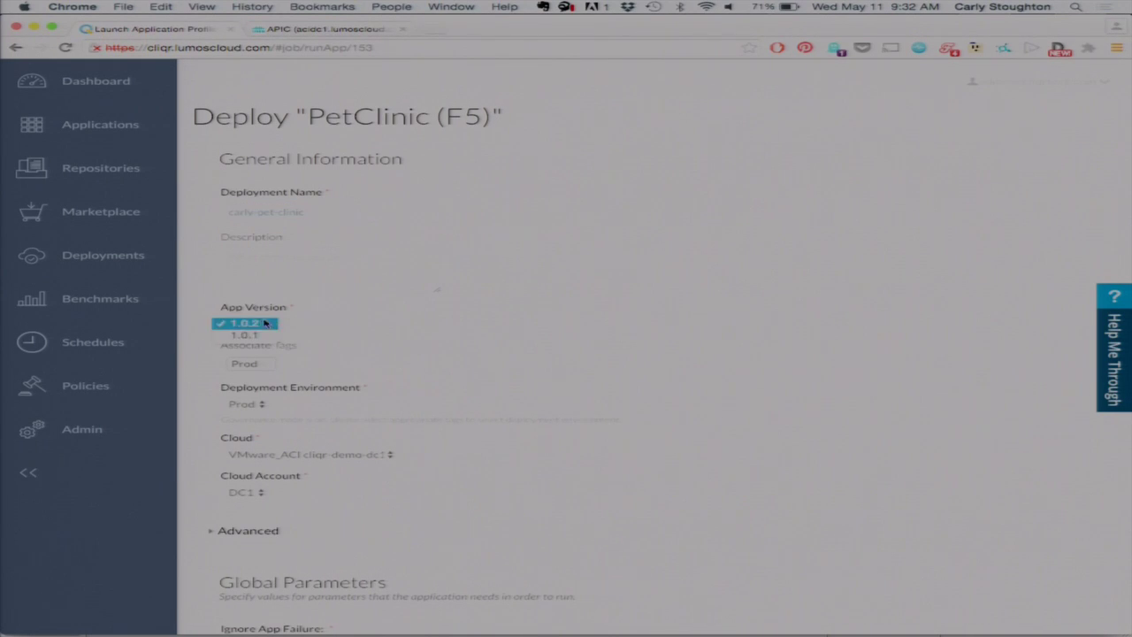
left_click(347, 321)
left_click(838, 341)
scroll(842, 342, "down", 1)
scroll(842, 342, "down", 1)
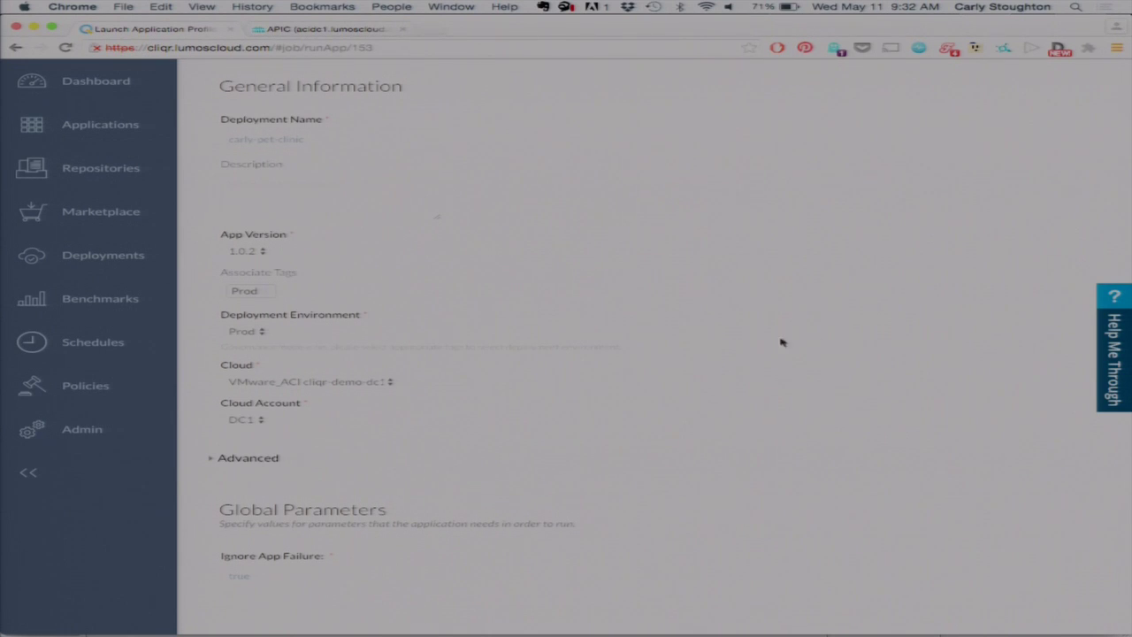
left_click(351, 386)
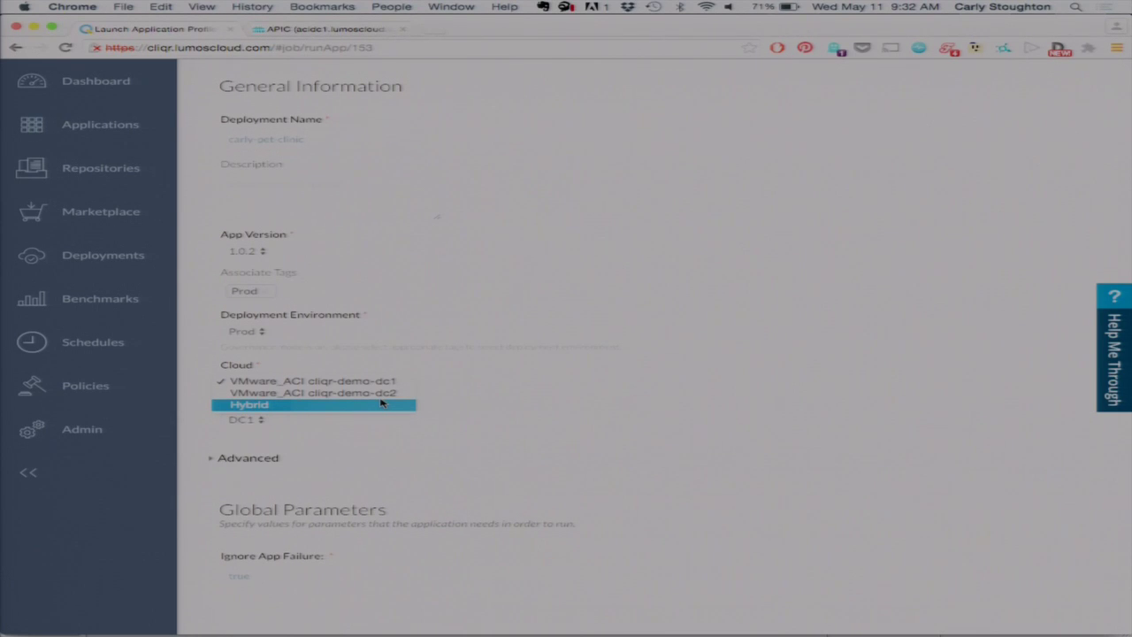
left_click(517, 379)
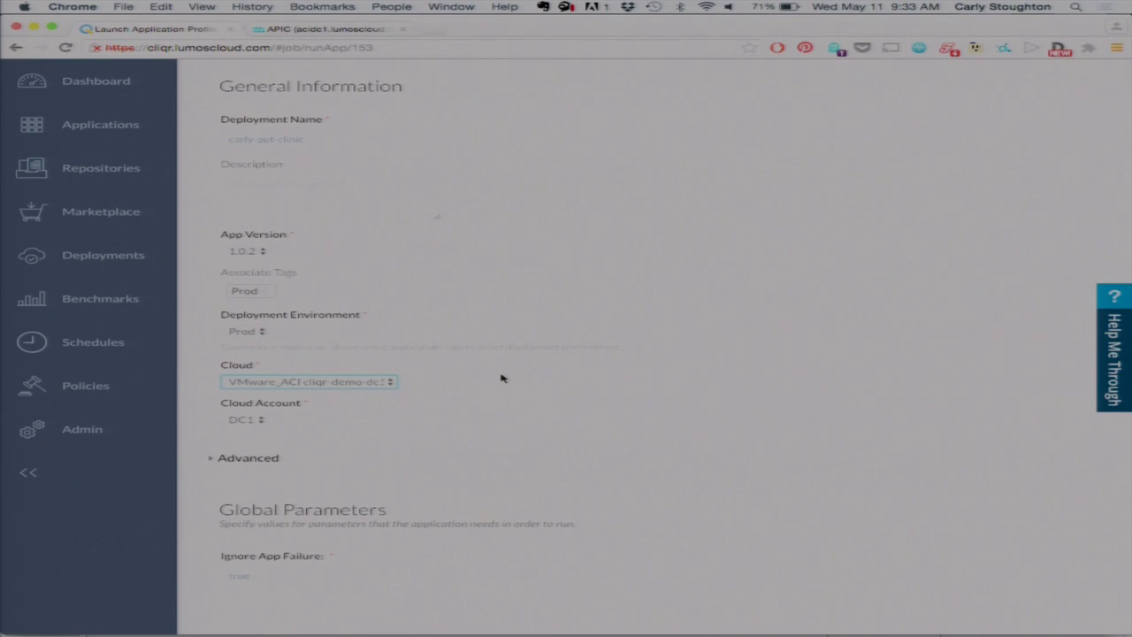
left_click(386, 382)
left_click(541, 372)
Replace the associated Prod tag with Dev and check which clouds are offered for that environment
left_click(262, 298)
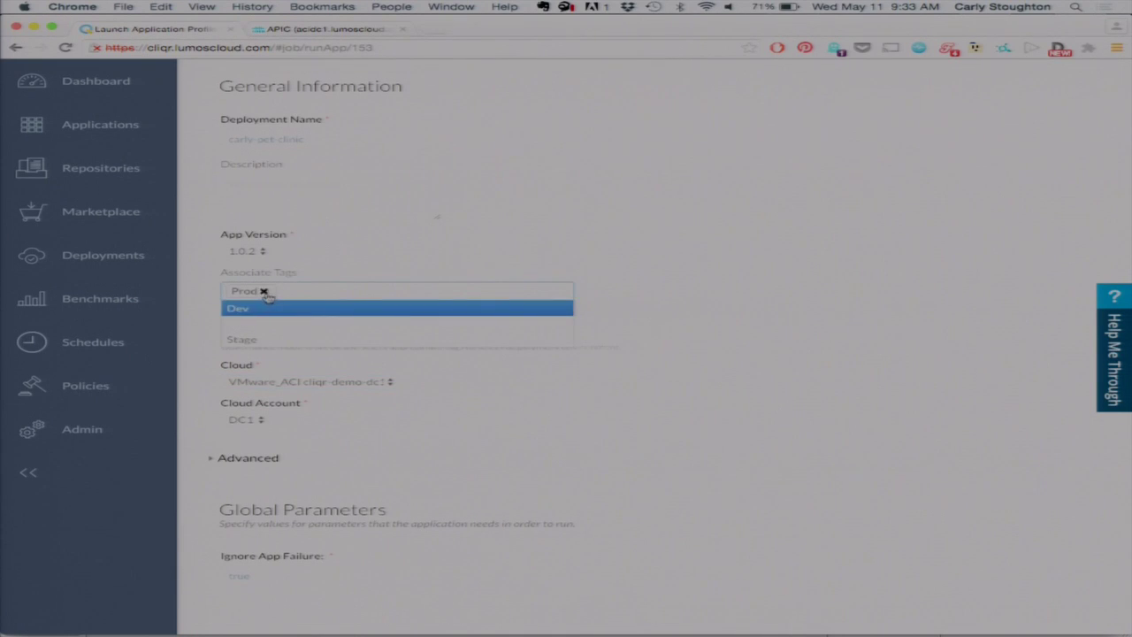
left_click(264, 293)
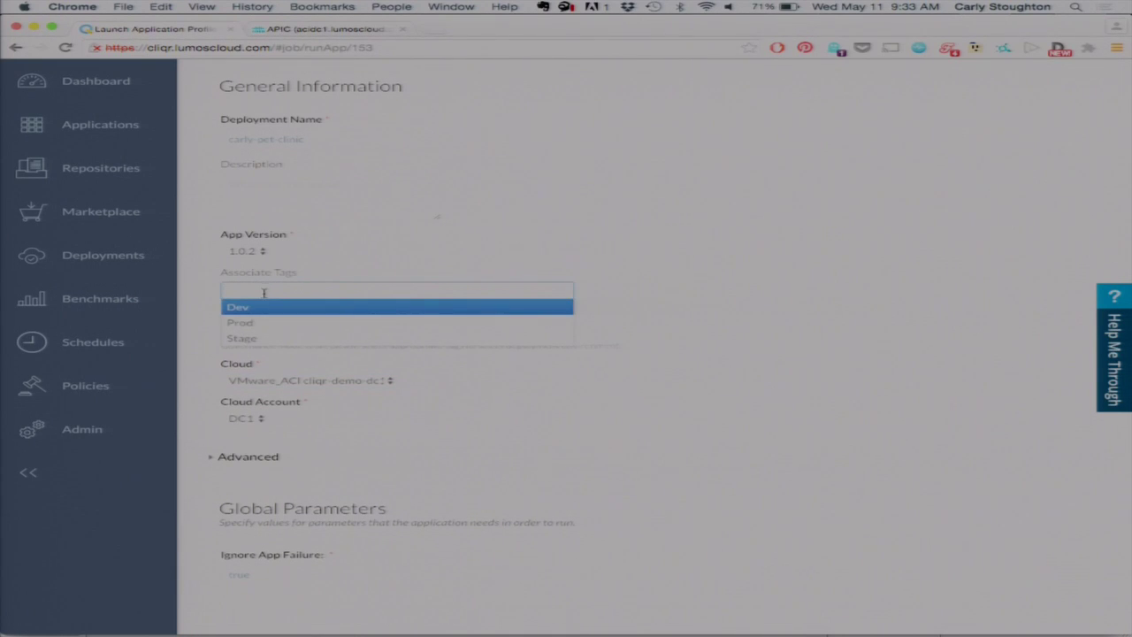
left_click(261, 309)
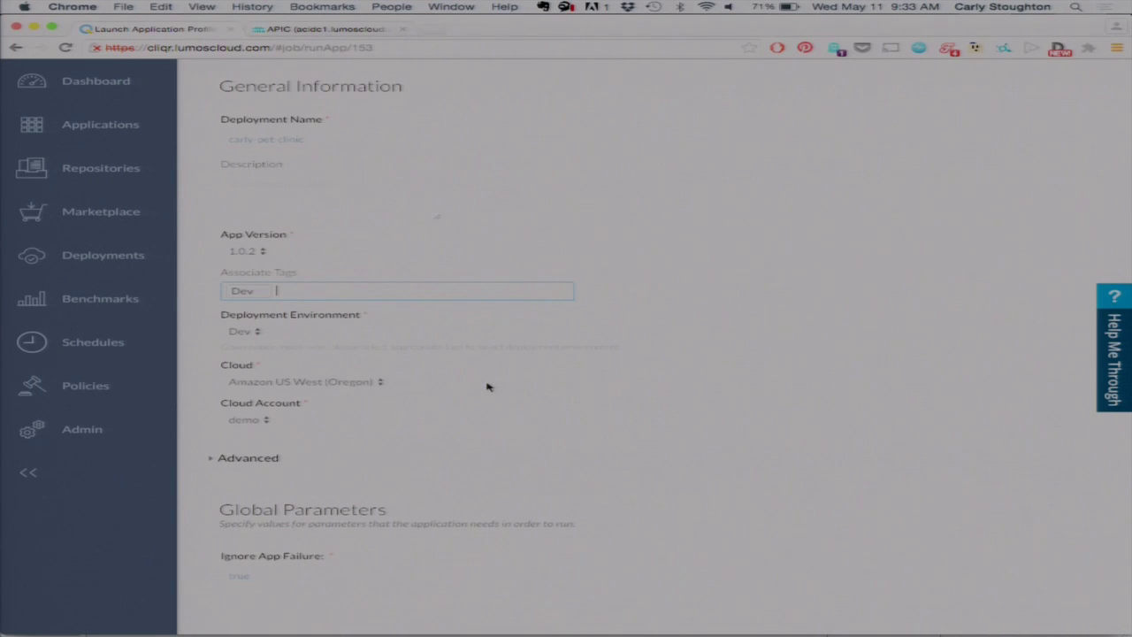
left_click(375, 384)
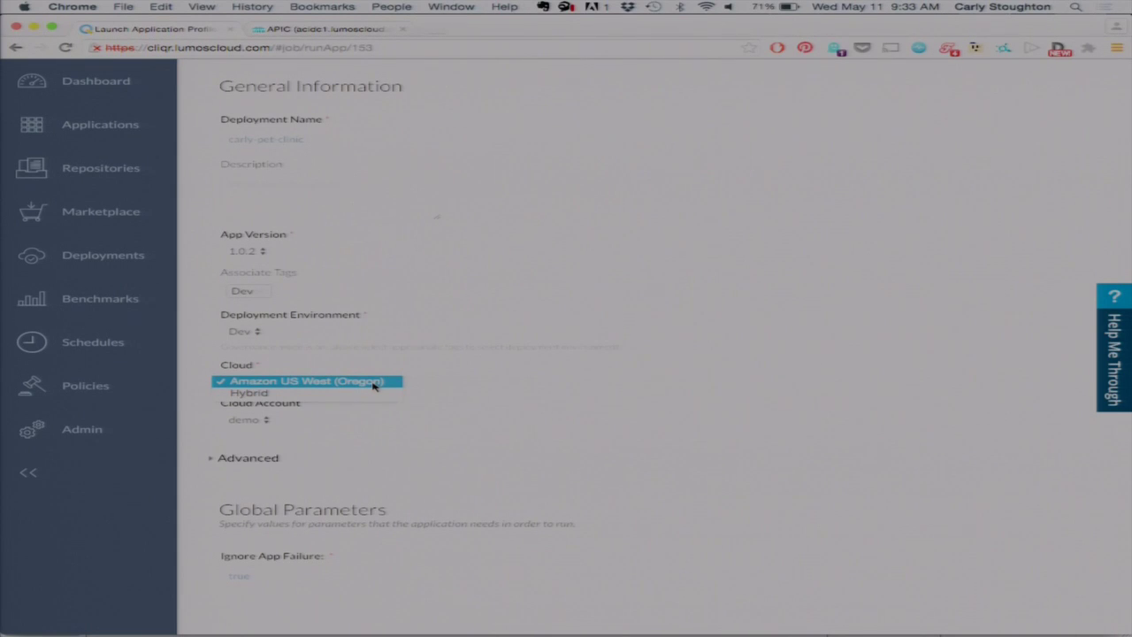
left_click(374, 381)
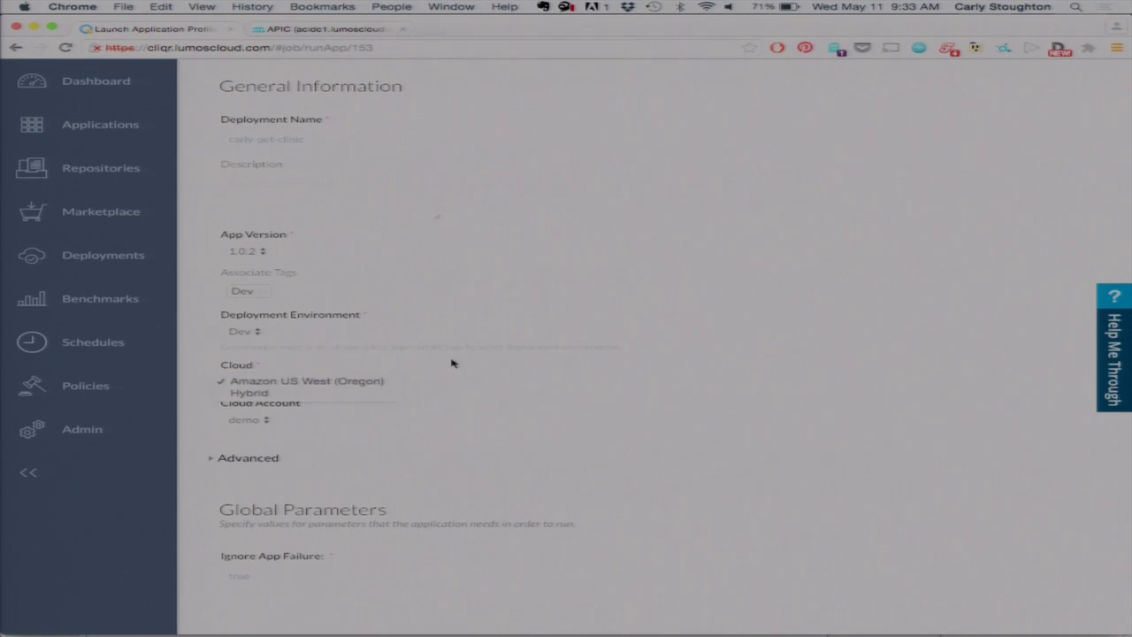
Replace the deployment's associated Dev tag with Prod
left_click(265, 290)
left_click(264, 322)
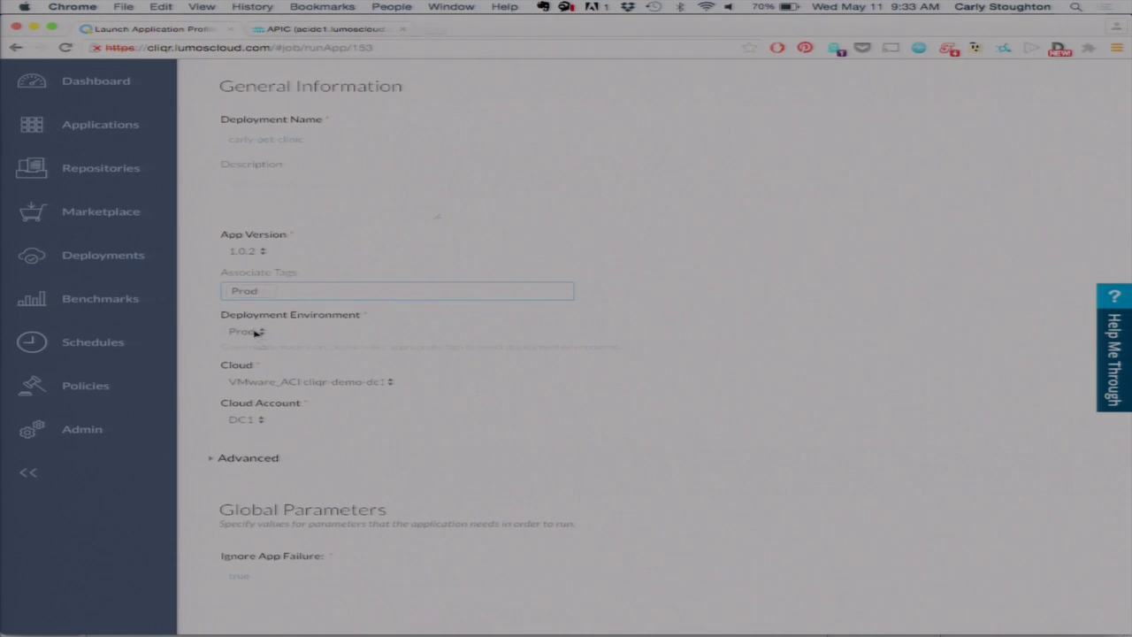
left_click(338, 344)
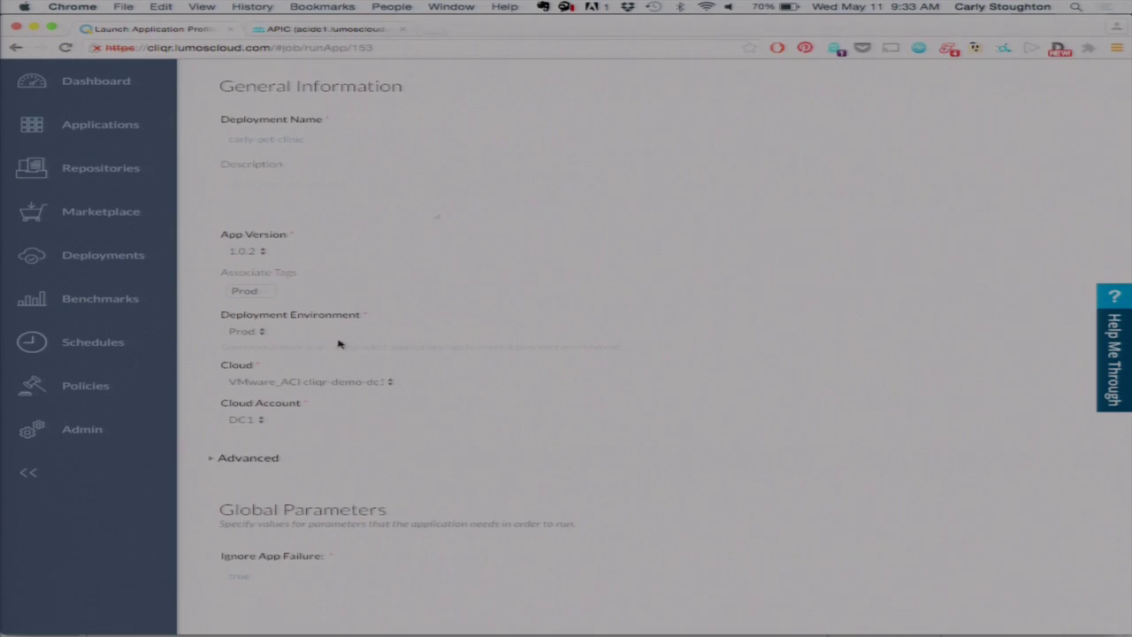
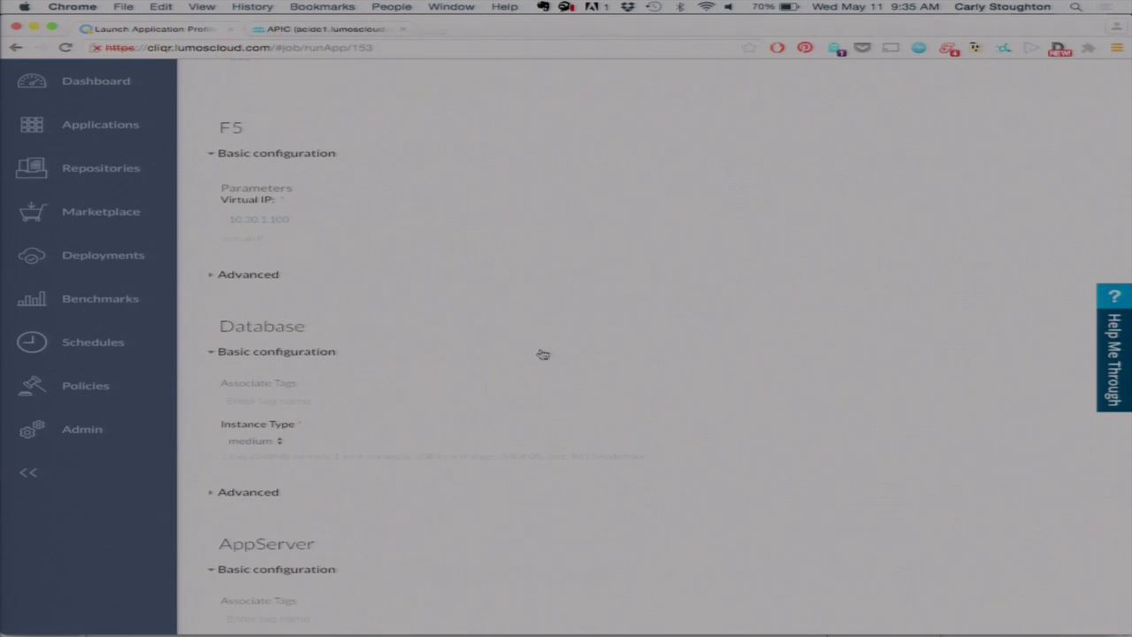
Set the deployment's overall cloud to Hybrid so that each tier gets its own cloud choice
scroll(543, 354, "up", 8)
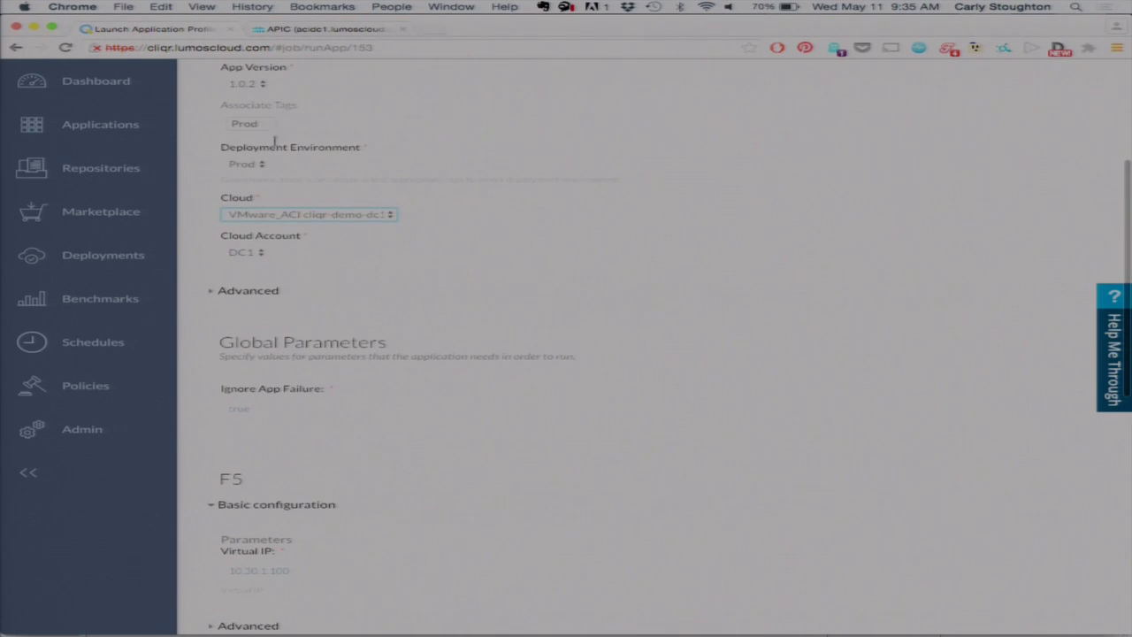
left_click(274, 216)
left_click(263, 245)
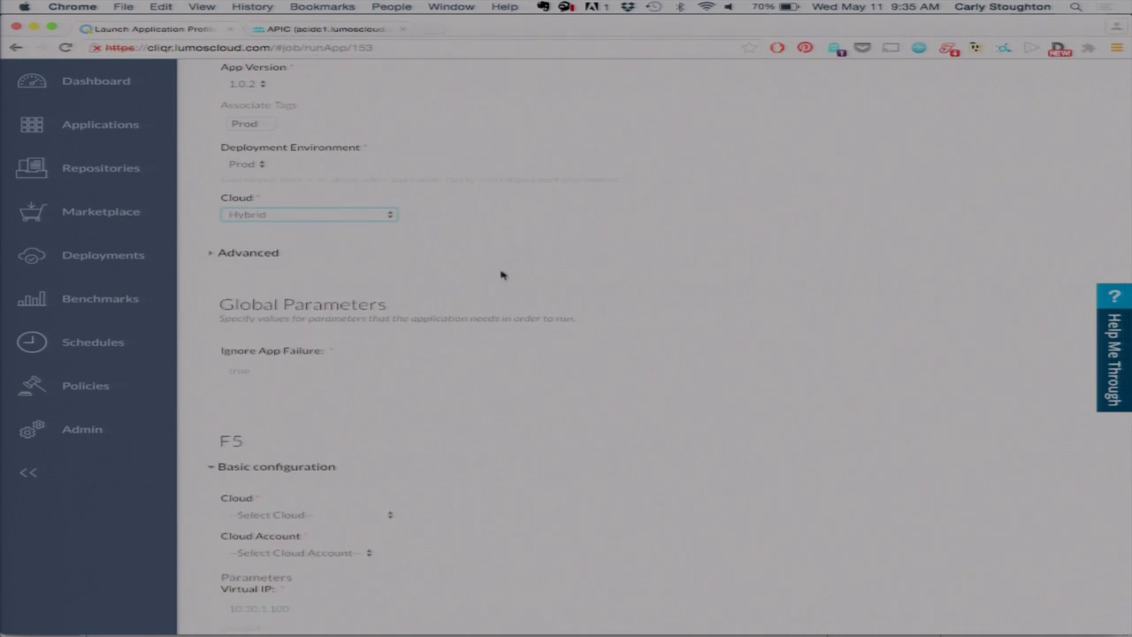
Assign the F5 tier to the VMware_ACI cliqr-demo-dc1 cloud
scroll(582, 337, "down", 5)
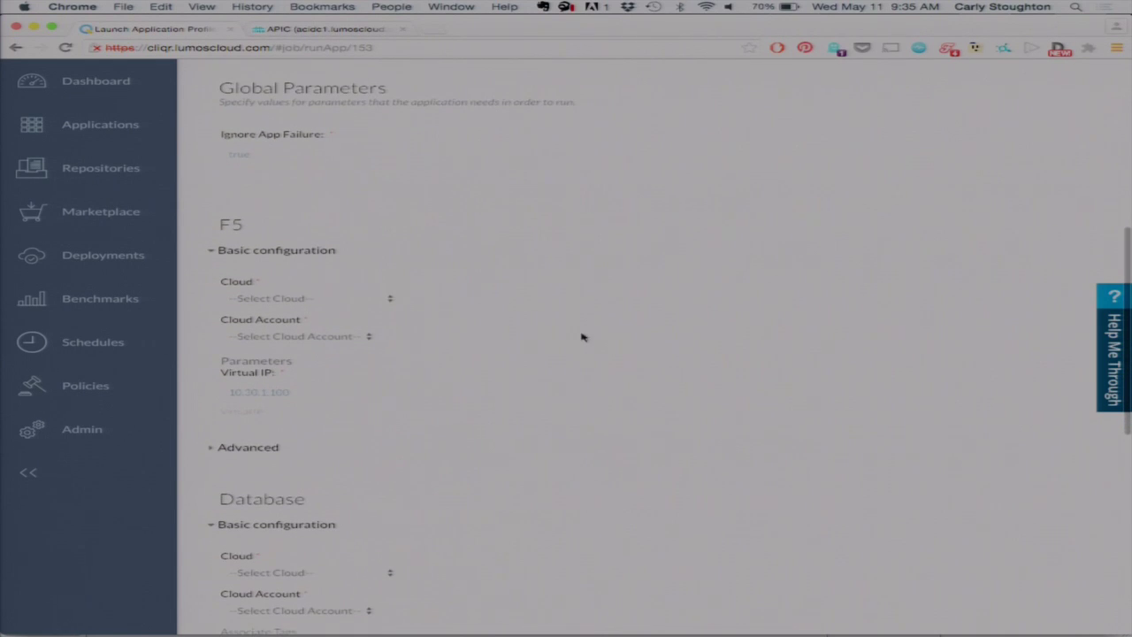
left_click(367, 342)
left_click(479, 342)
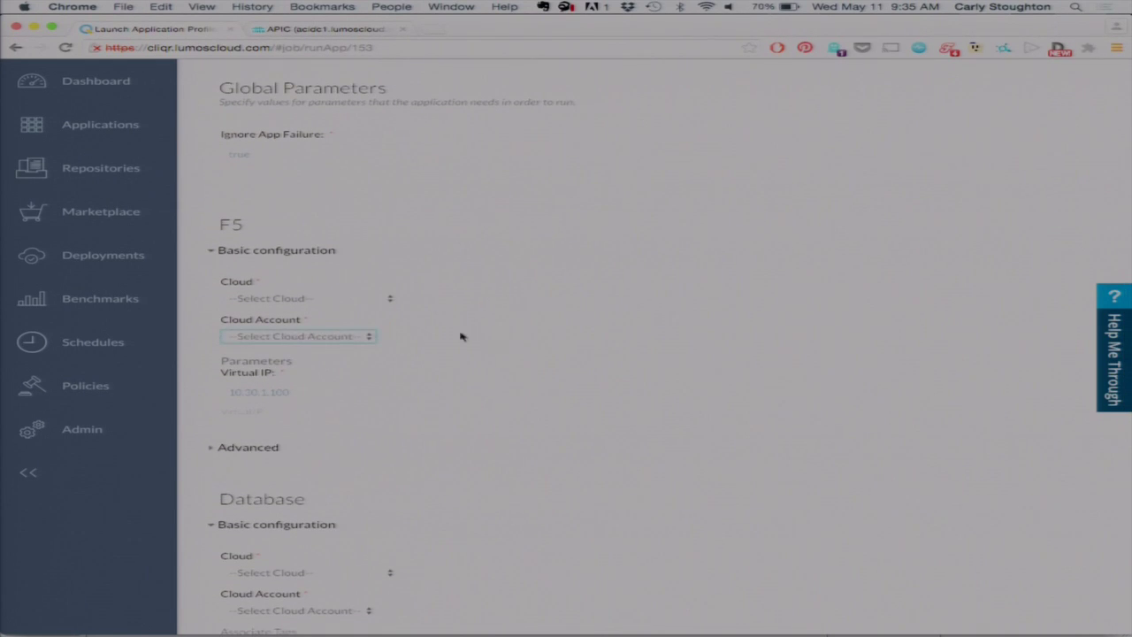
left_click(387, 299)
left_click(387, 301)
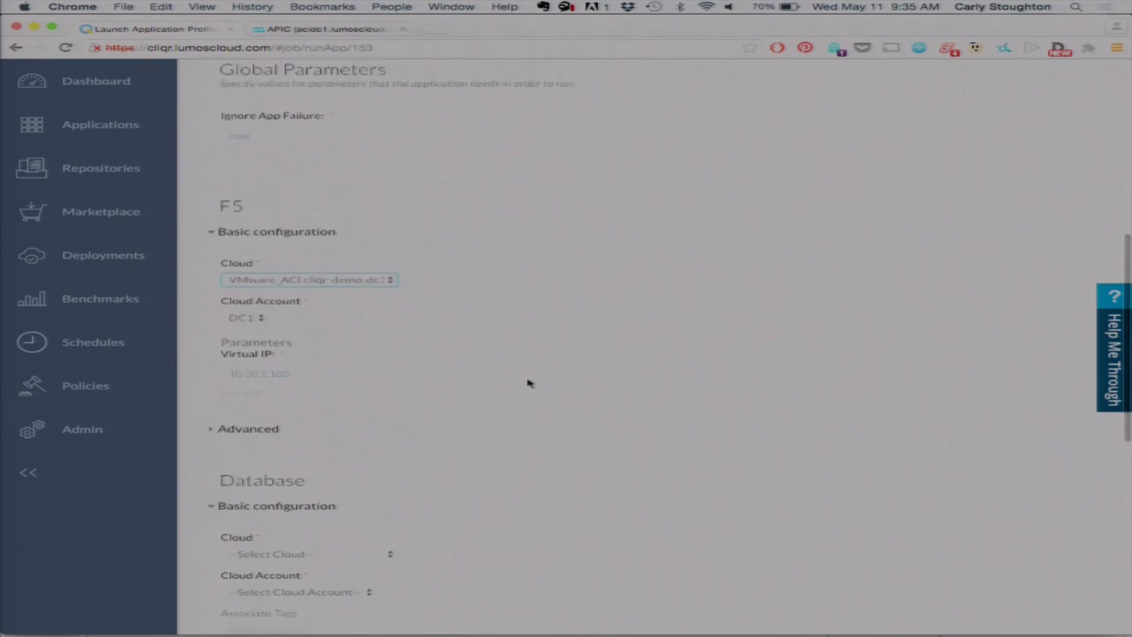
Recheck the F5 tier's cloud choices and assign the Database tier to VMware_ACI cliqr-demo-dc2
scroll(528, 381, "down", 5)
left_click(372, 358)
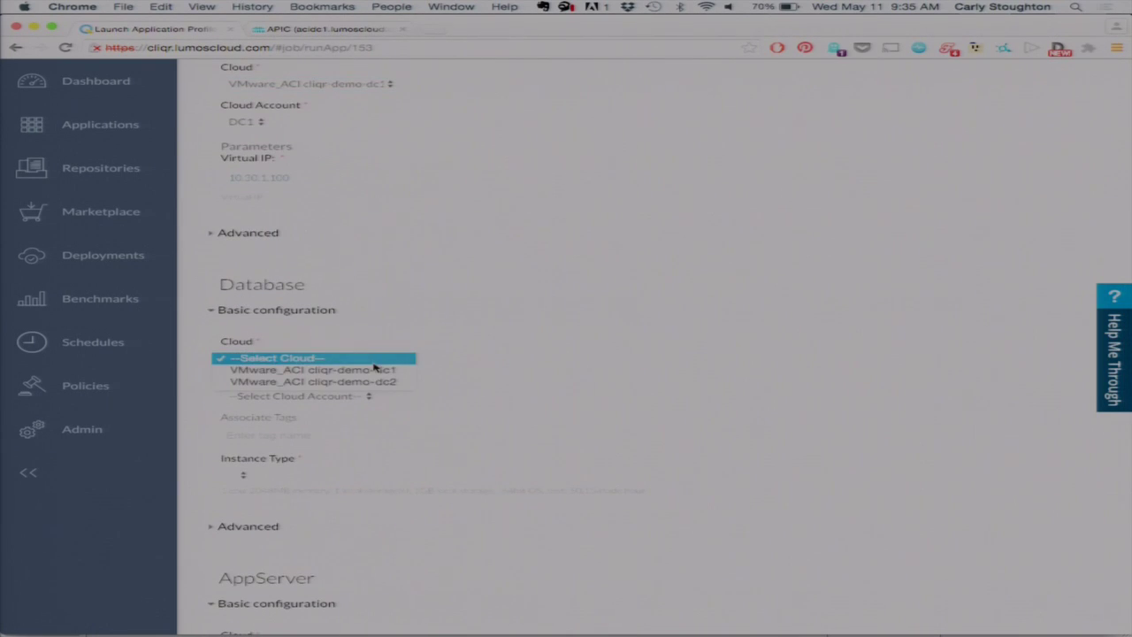
left_click(449, 188)
left_click(380, 85)
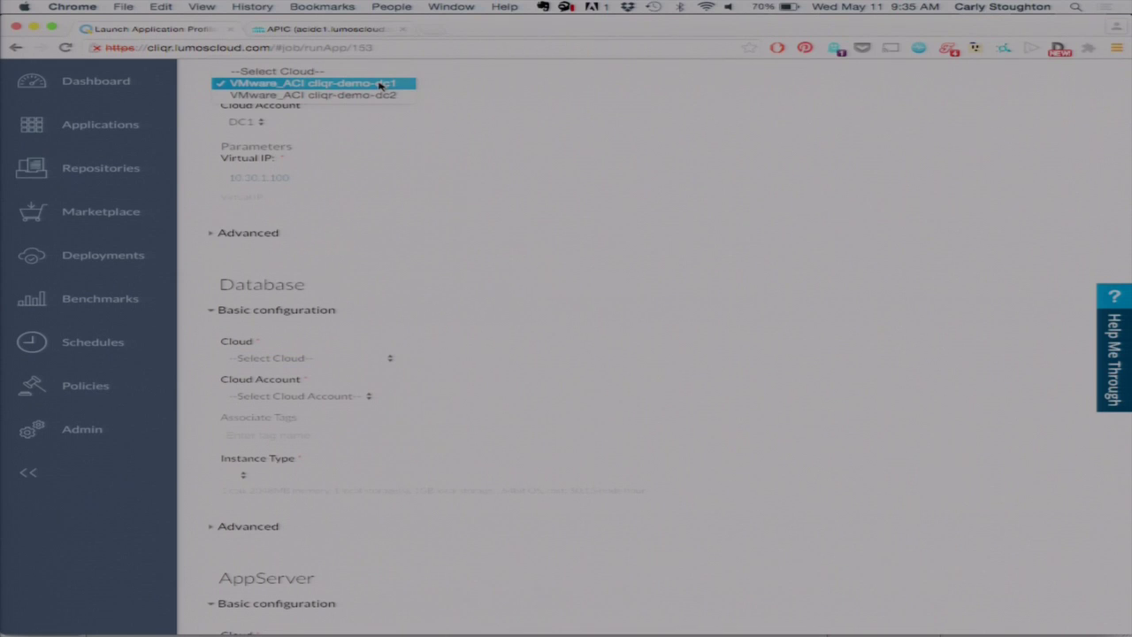
left_click(380, 85)
scroll(483, 96, "up", 7)
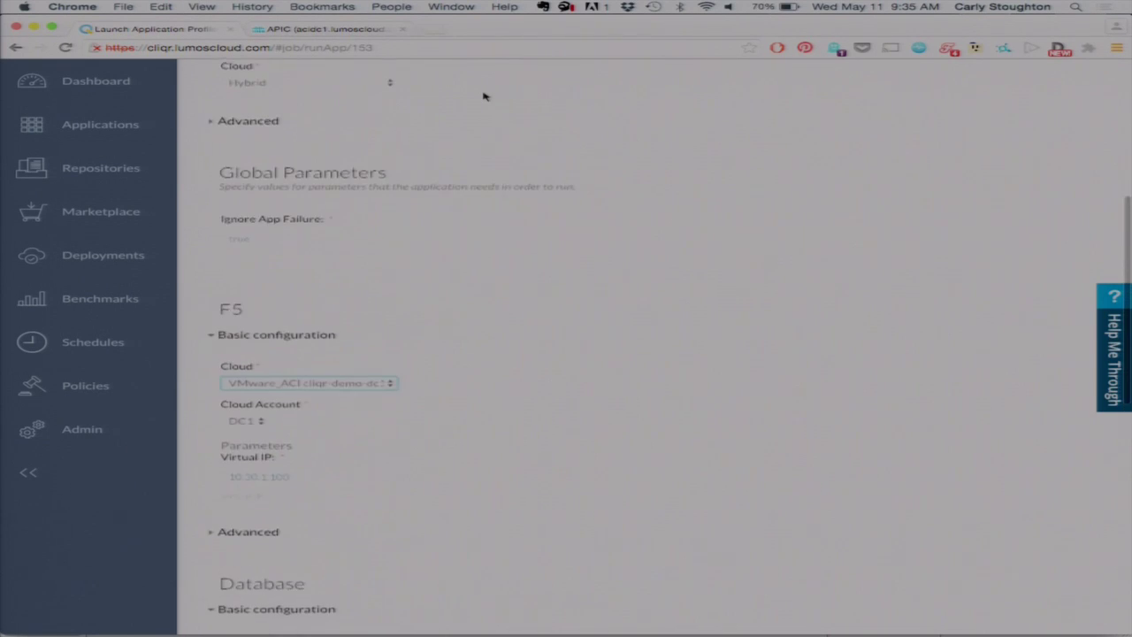
scroll(484, 95, "down", 2)
scroll(493, 303, "down", 4)
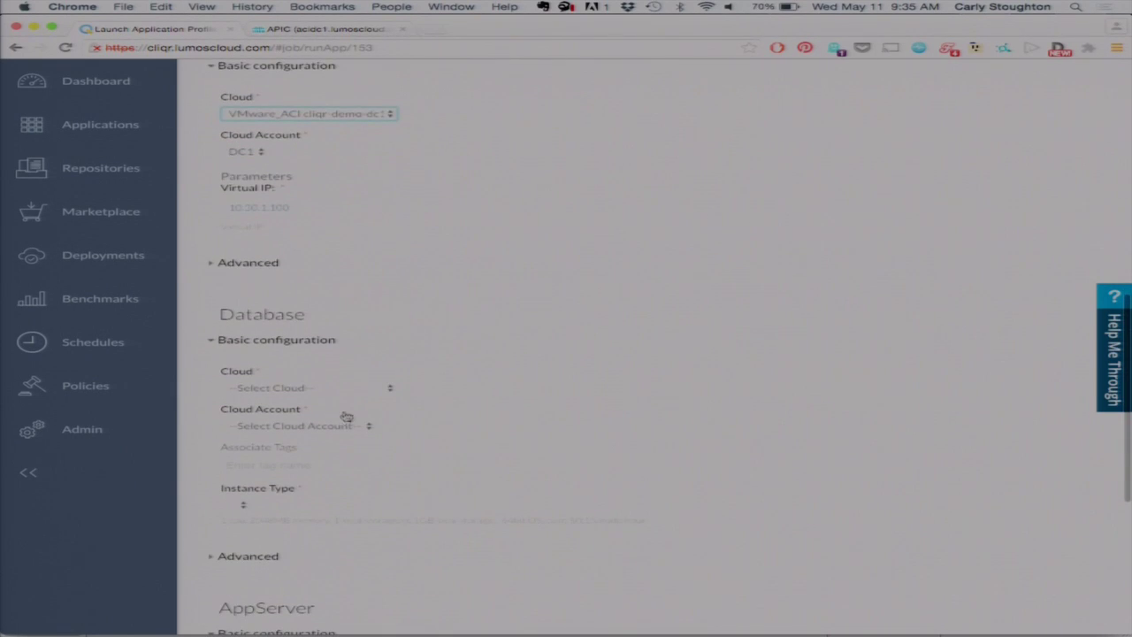
left_click(340, 386)
left_click(337, 412)
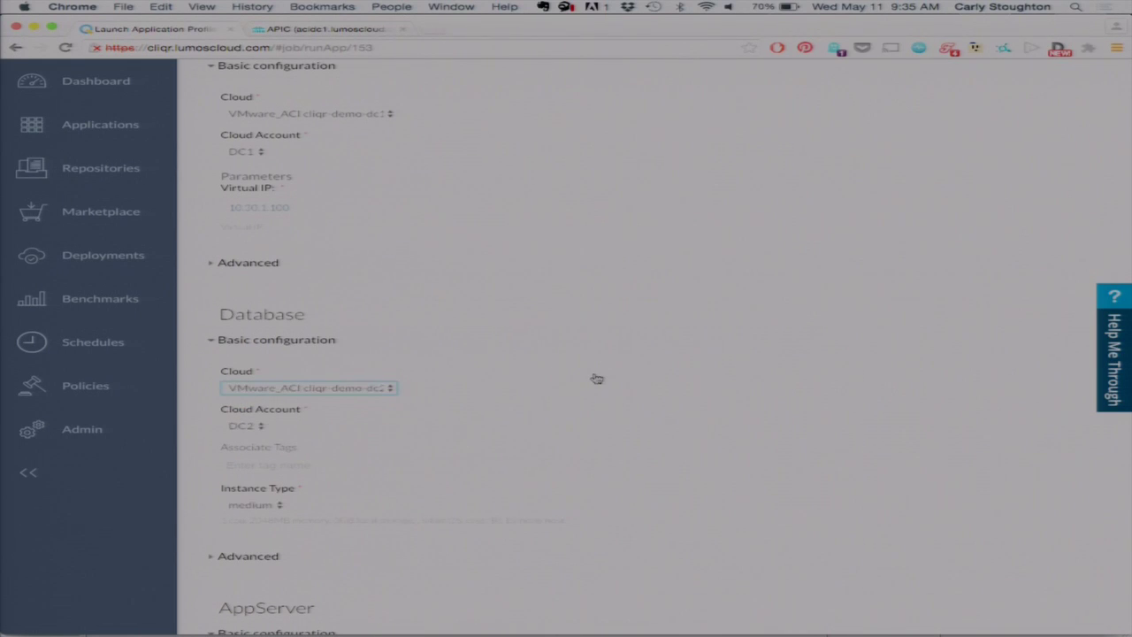
Change the deployment's overall cloud from Hybrid to VMware_ACI cliqr-demo-dc1
scroll(595, 378, "up", 13)
left_click(354, 386)
left_click(371, 363)
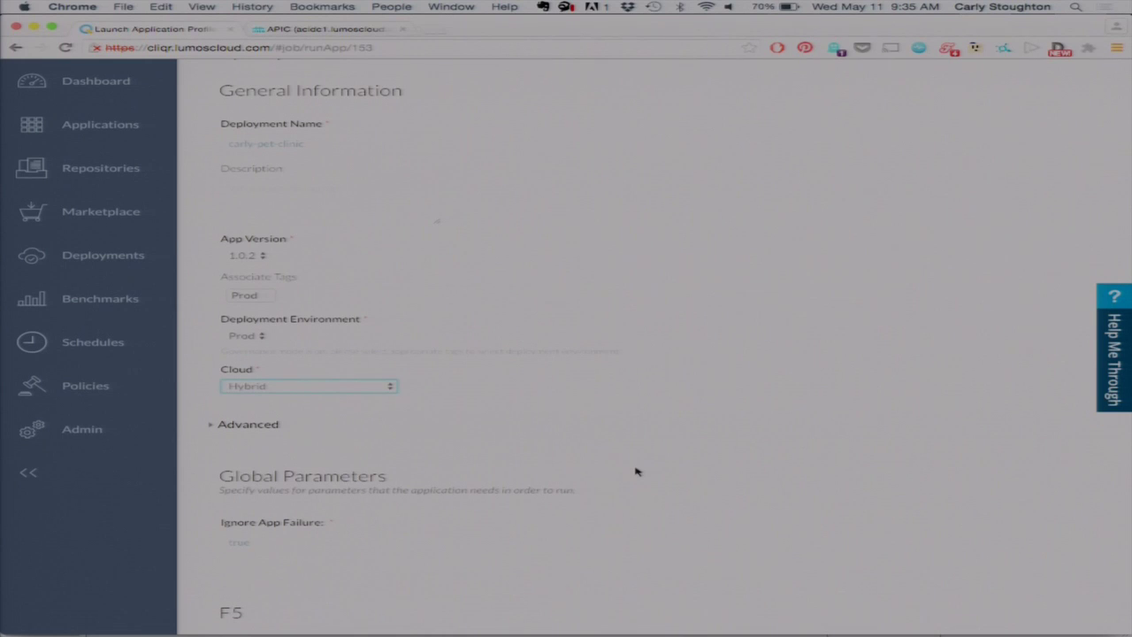
Review the F5, Database and AppServer tier settings and try to submit the deployment
scroll(635, 471, "down", 3)
scroll(655, 505, "down", 6)
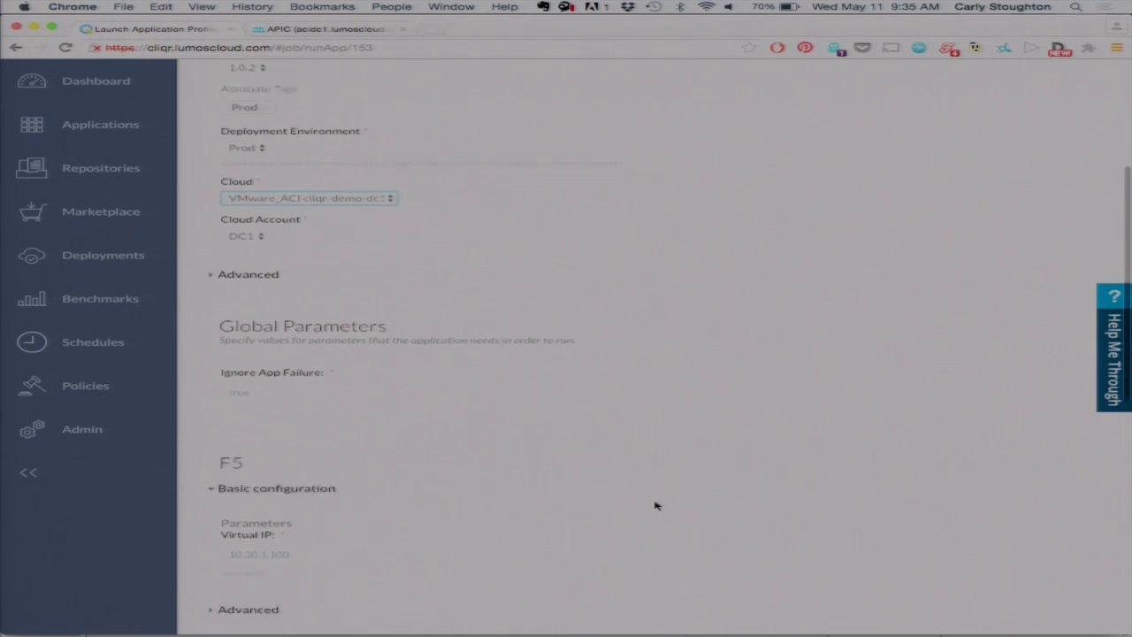
scroll(655, 505, "down", 6)
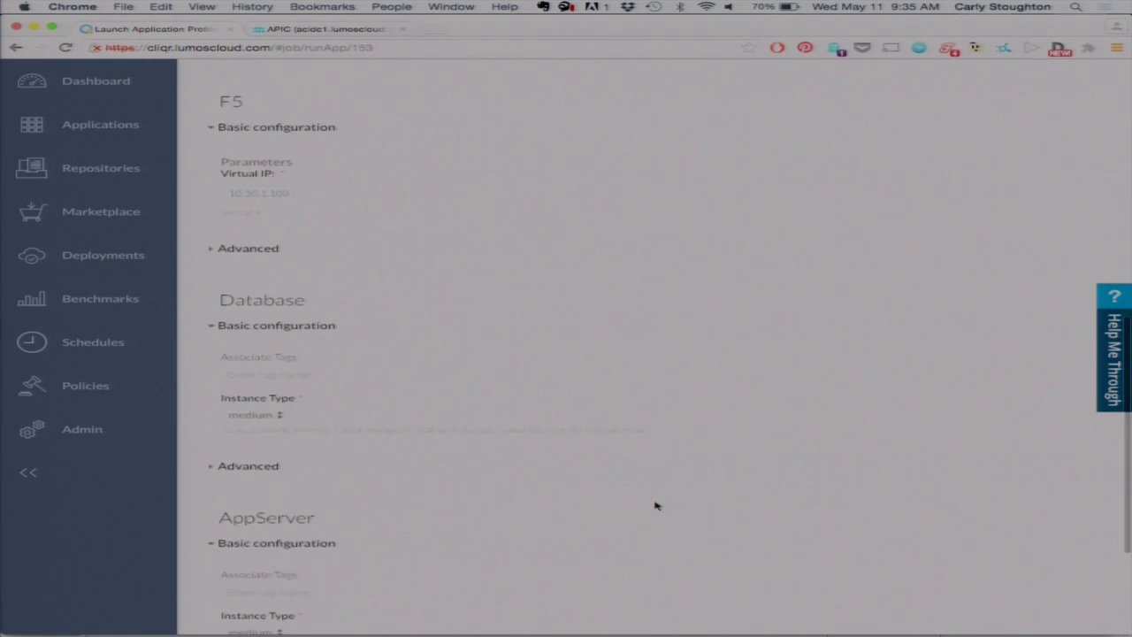
scroll(656, 505, "down", 2)
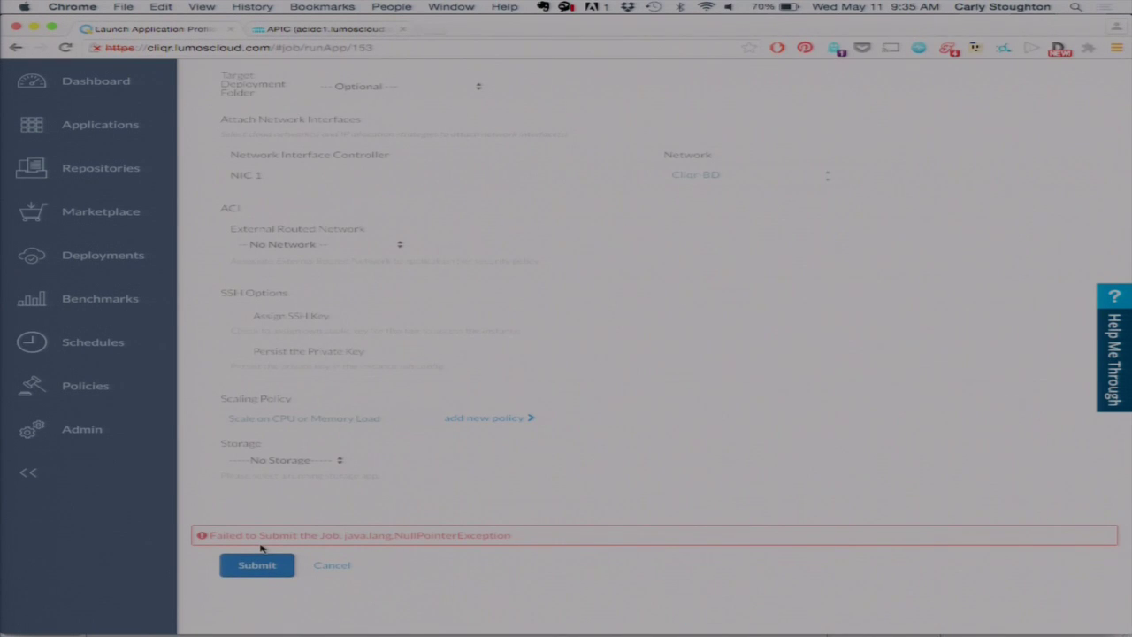
scroll(470, 504, "up", 10)
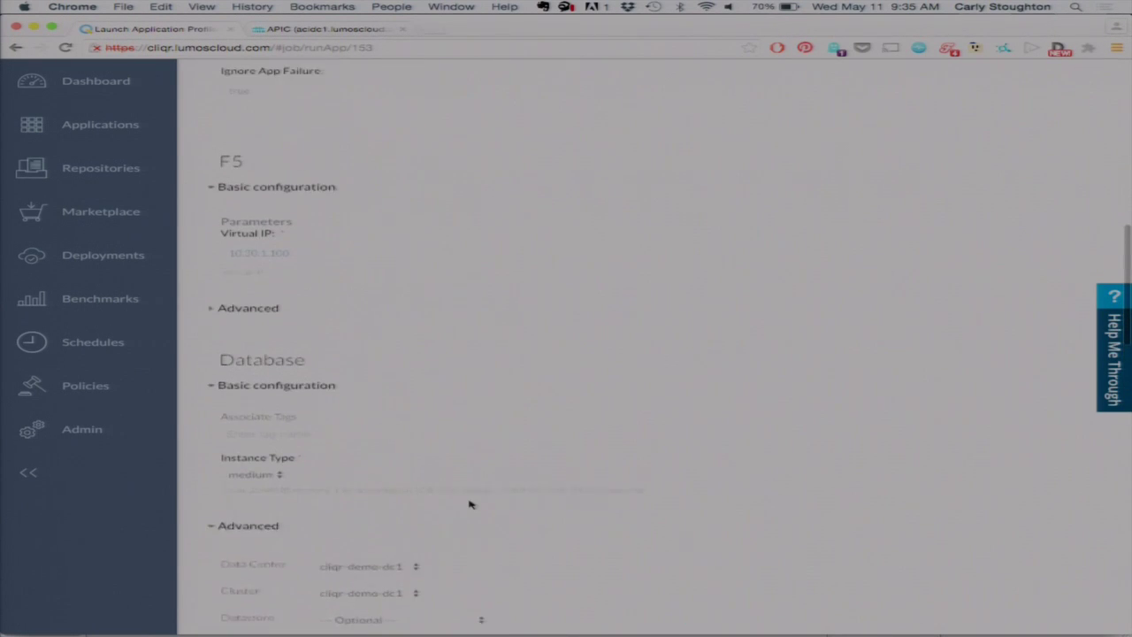
Return to the application profiles and open the deployment form for WordPress
left_click(120, 131)
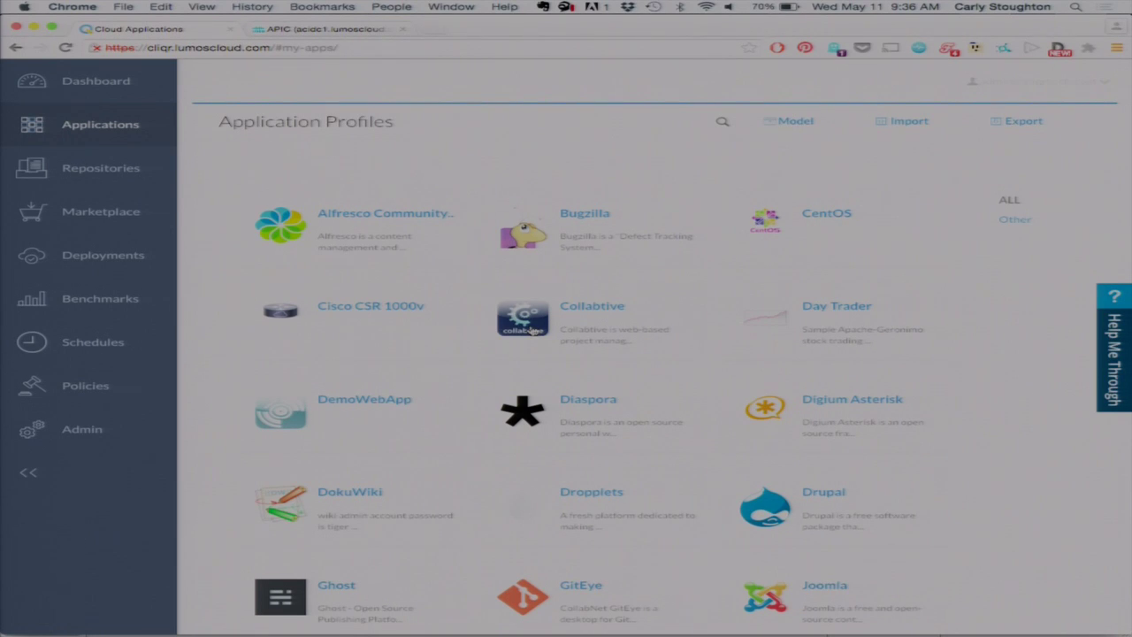
scroll(530, 330, "down", 10)
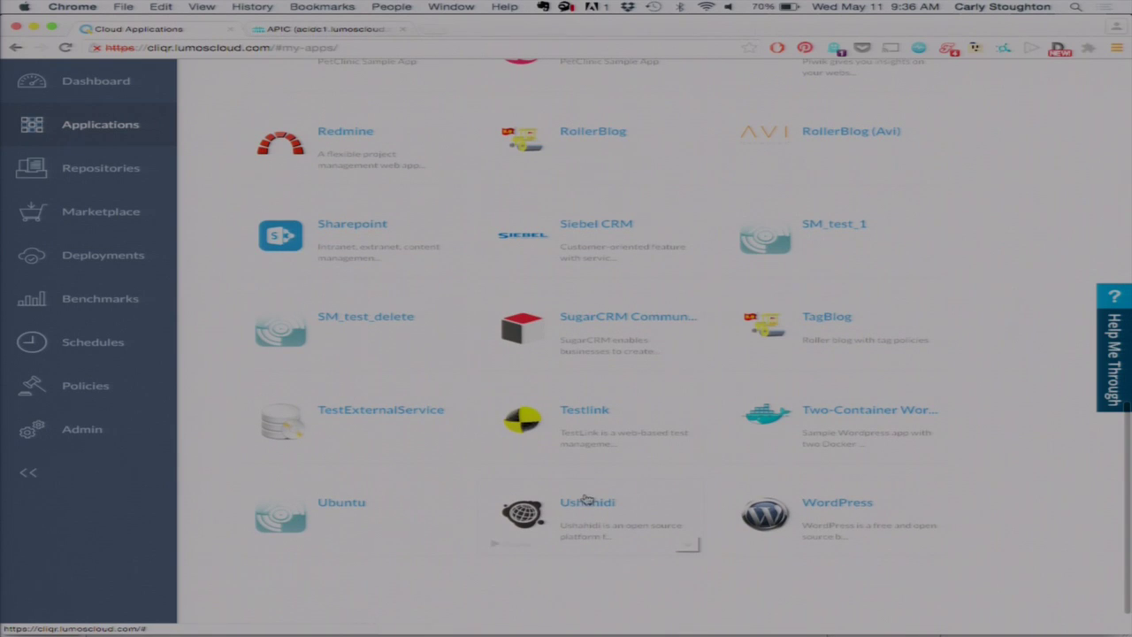
left_click(911, 496)
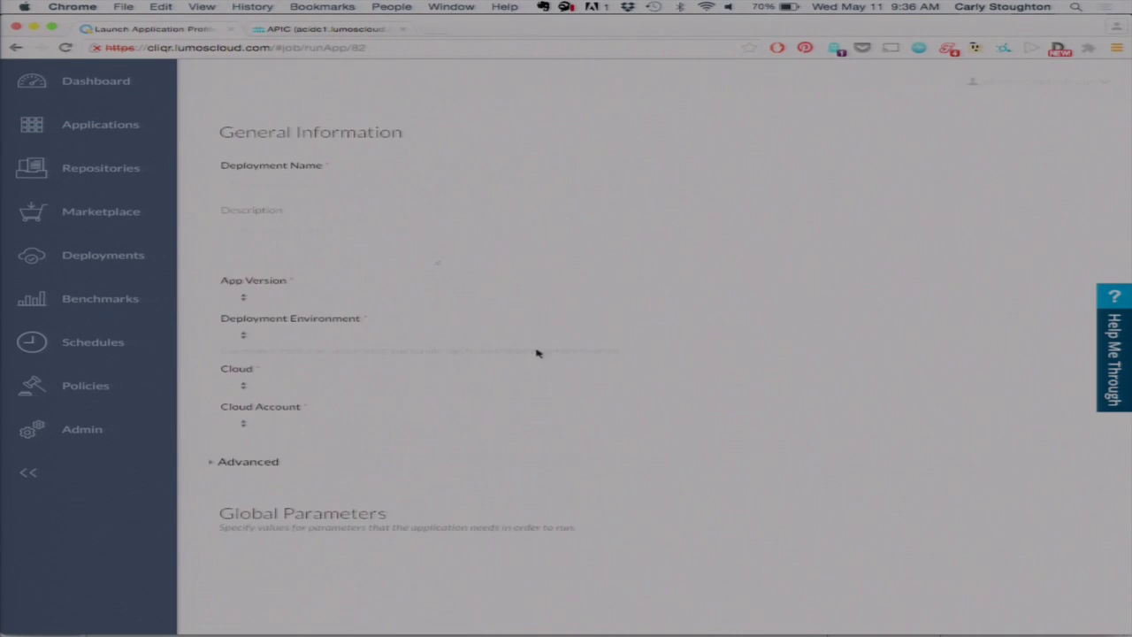
Enter a name for the WordPress deployment and submit it with the Prod tag associated
left_click(393, 213)
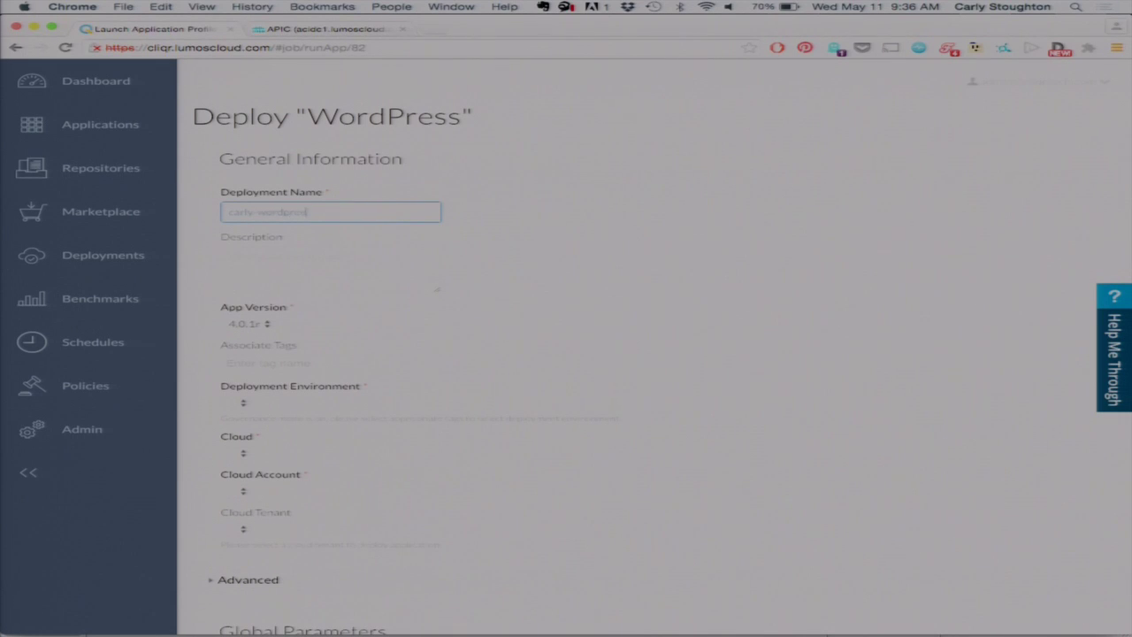
scroll(645, 353, "down", 1)
left_click(409, 349)
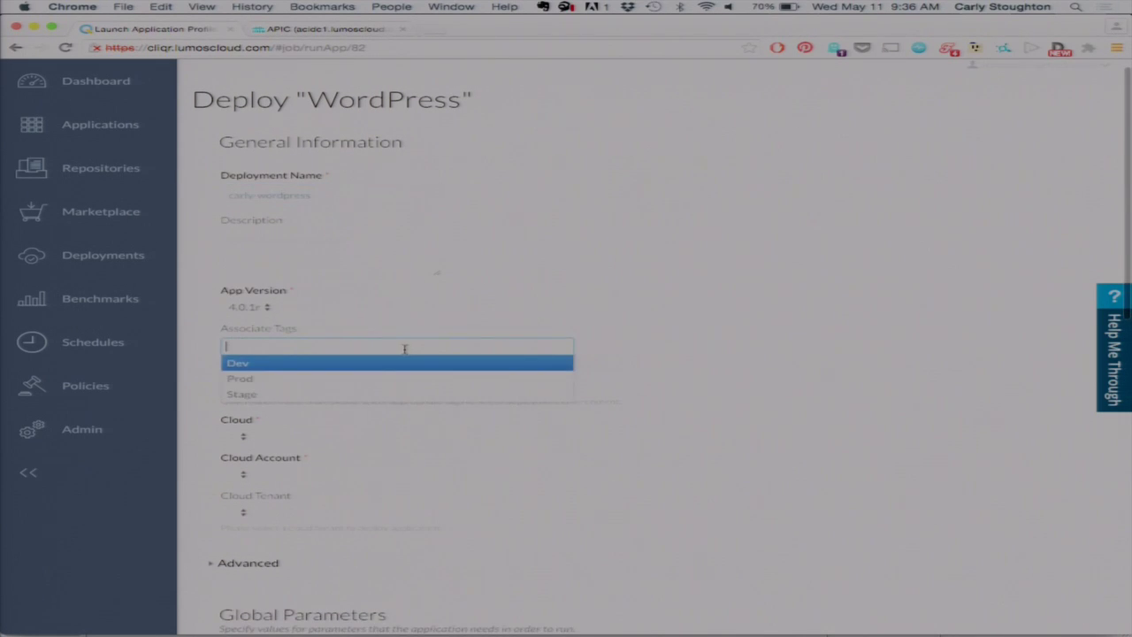
left_click(362, 380)
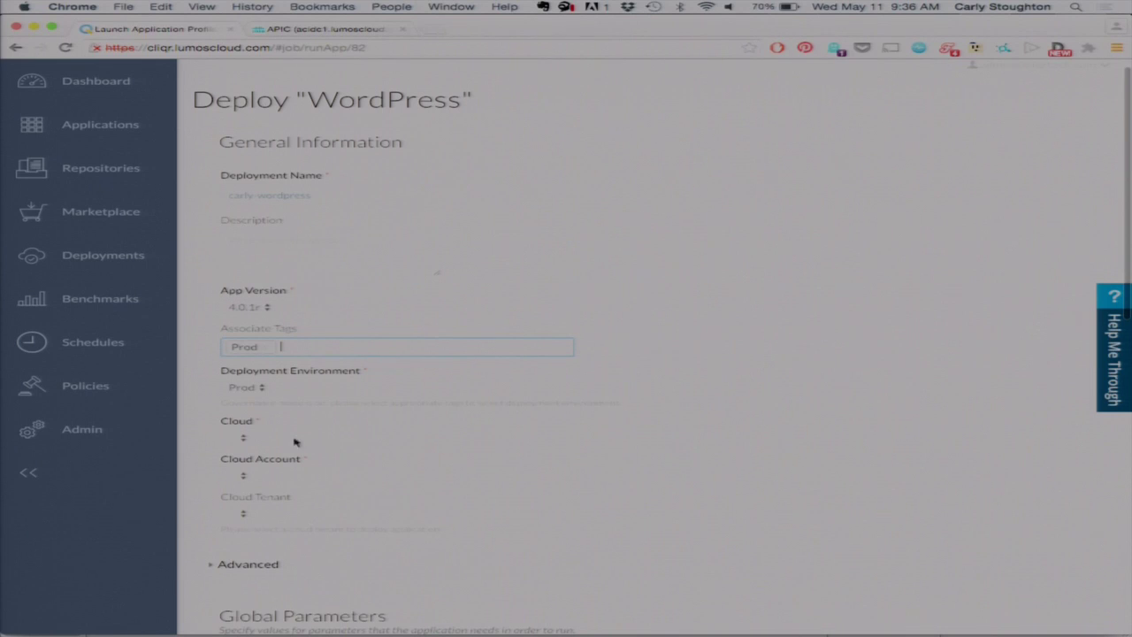
scroll(442, 487, "down", 15)
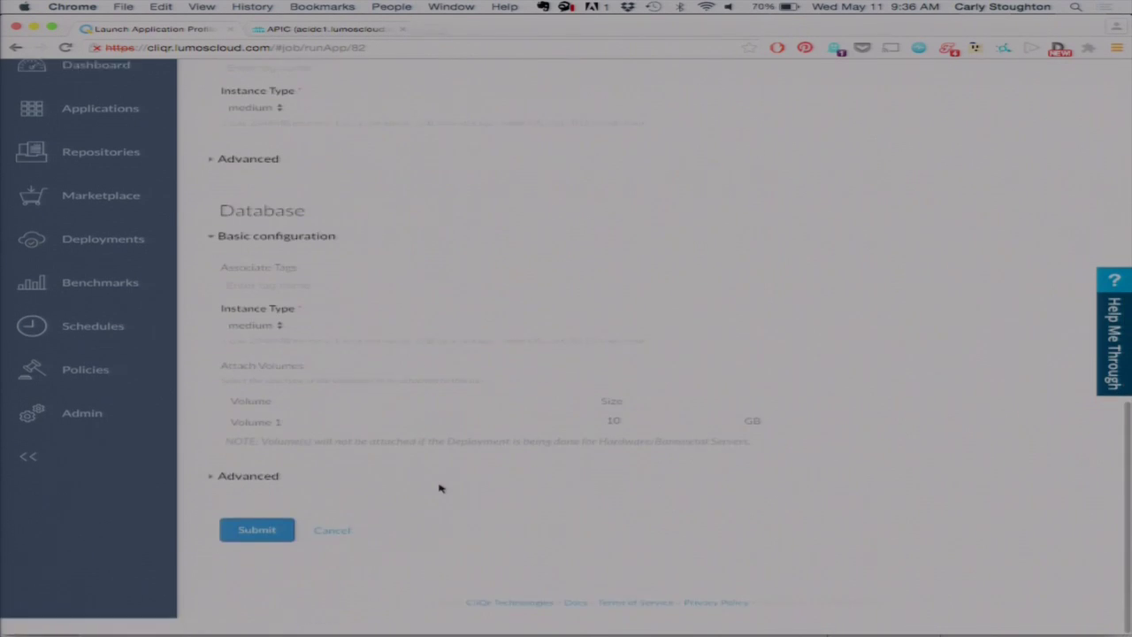
left_click(257, 546)
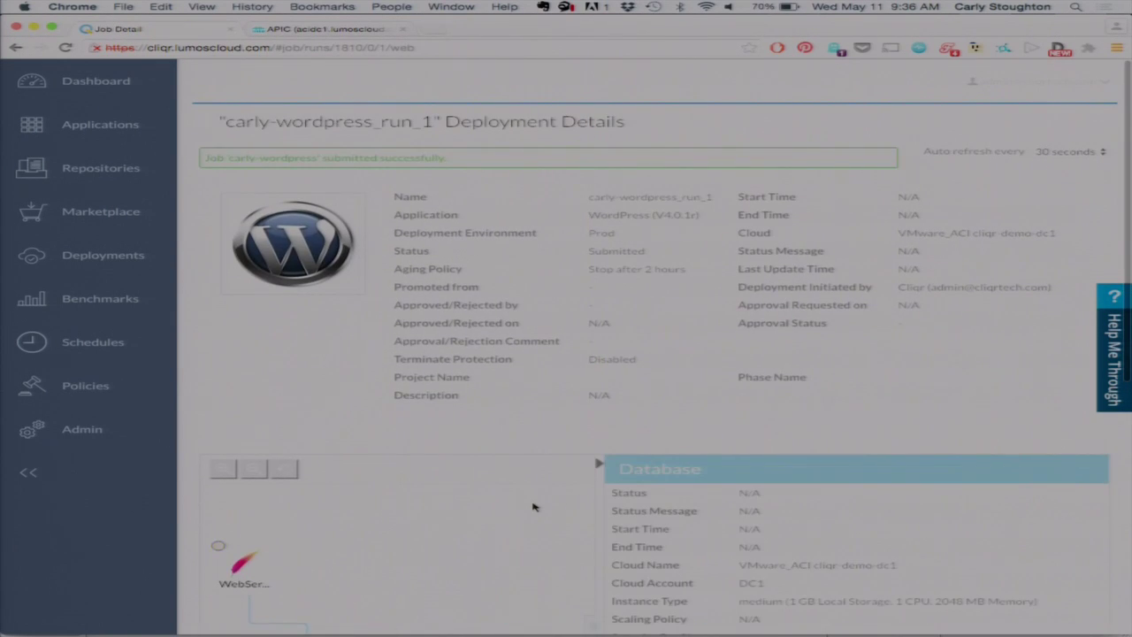
Review the WordPress deployment's details and tier status, and go to the list of all deployments
scroll(532, 507, "down", 5)
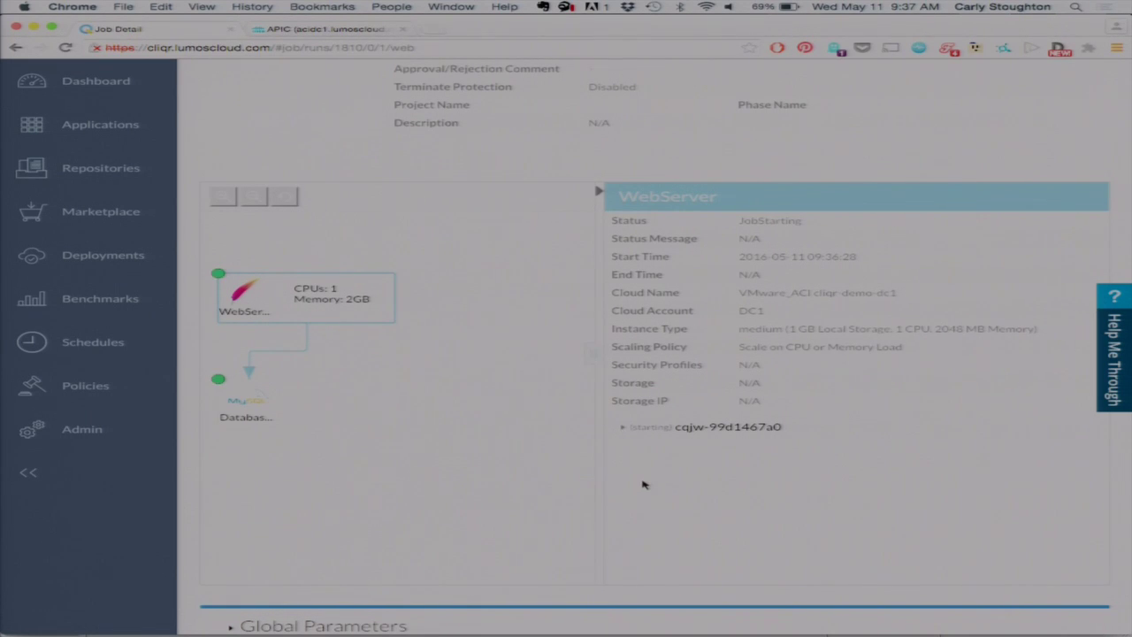
scroll(644, 485, "up", 5)
scroll(643, 480, "up", 2)
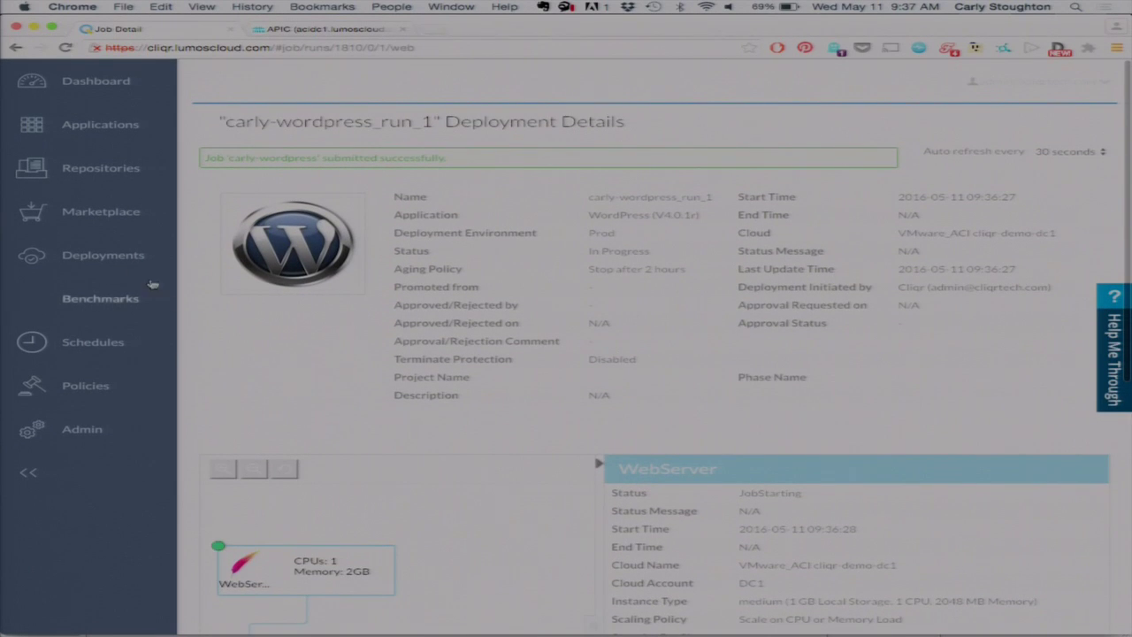
left_click(124, 259)
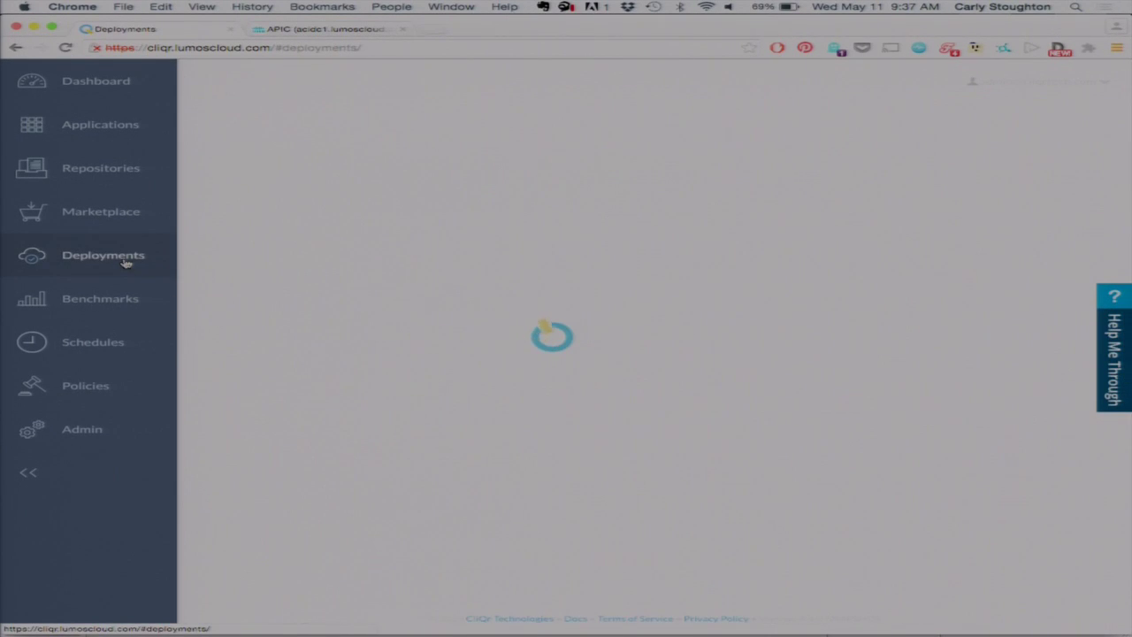
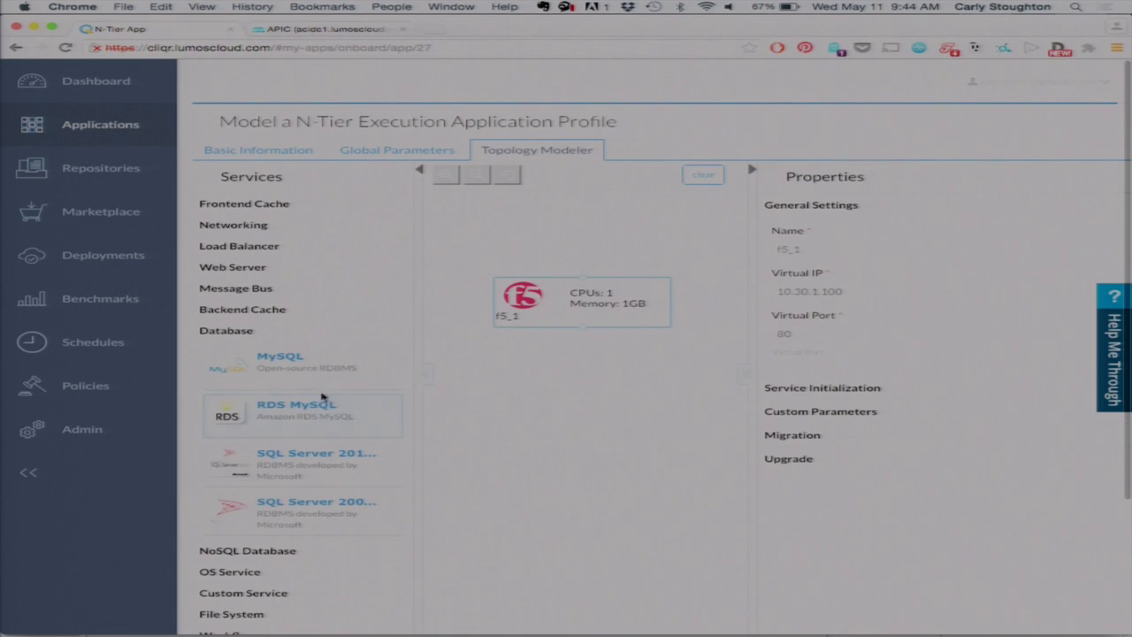
Add a MySQL database service to the topology below the F5 node
left_click_drag(328, 384, 500, 469)
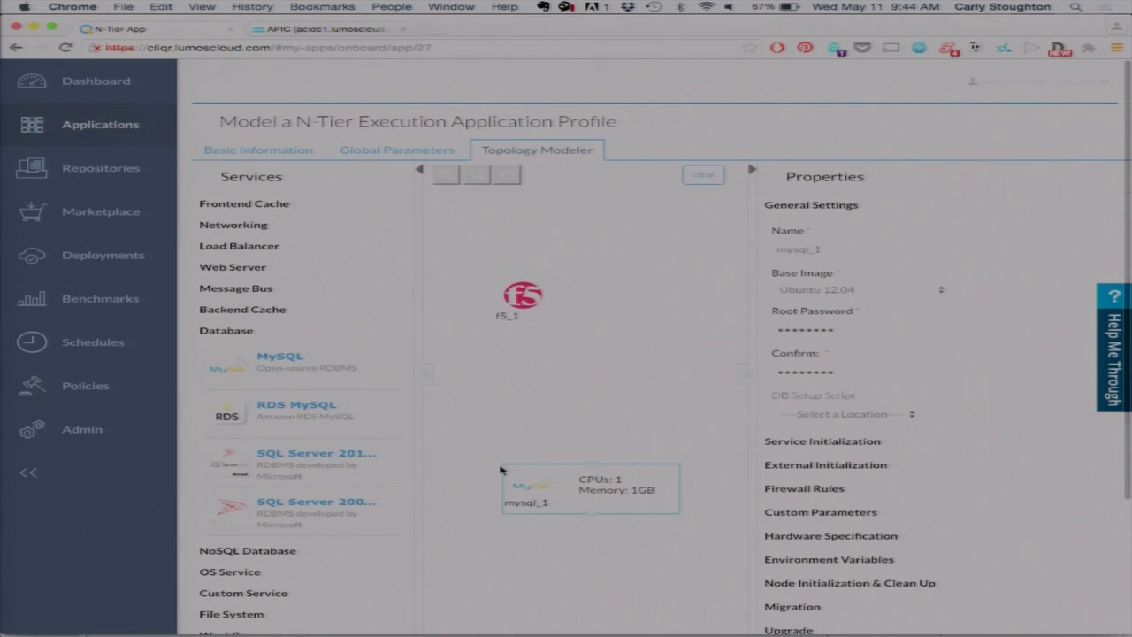
scroll(349, 496, "down", 1)
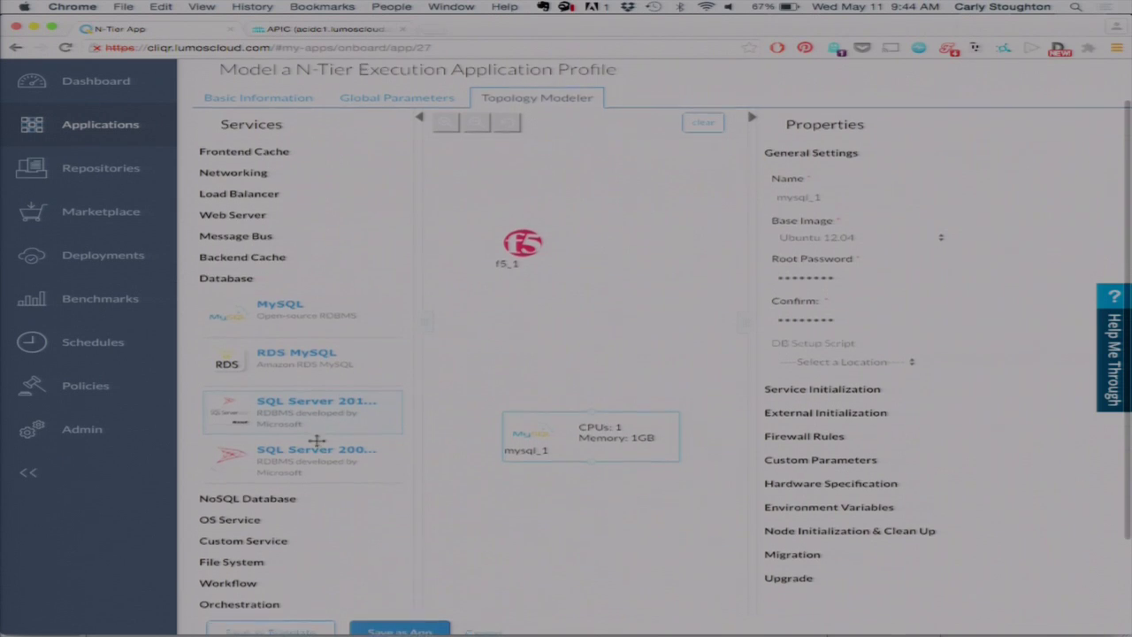
scroll(316, 439, "down", 2)
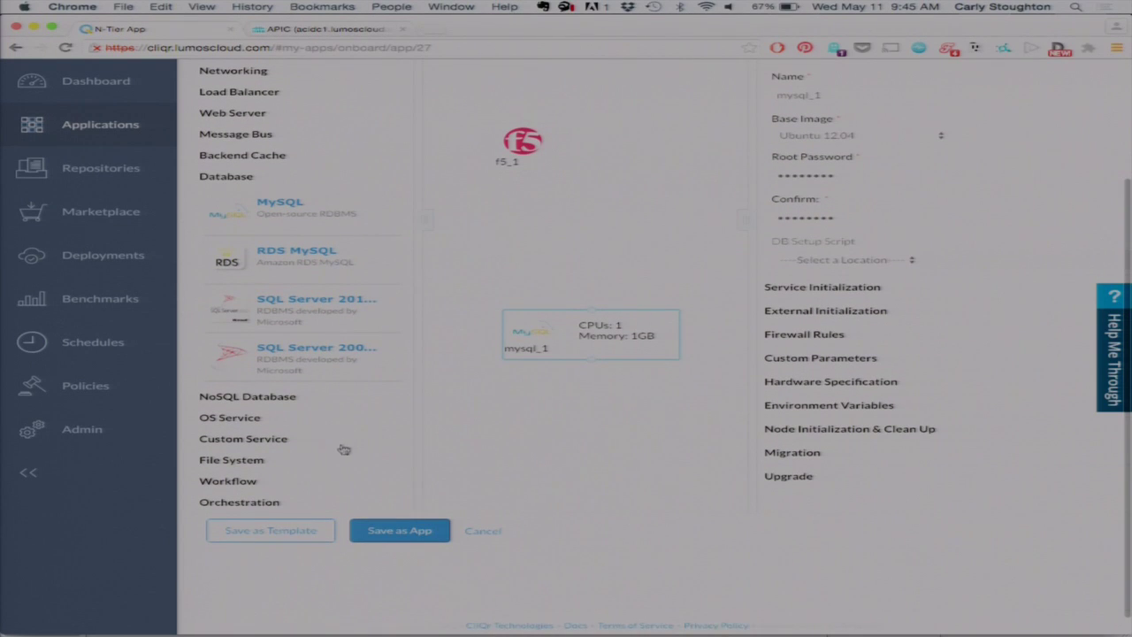
scroll(324, 150, "up", 2)
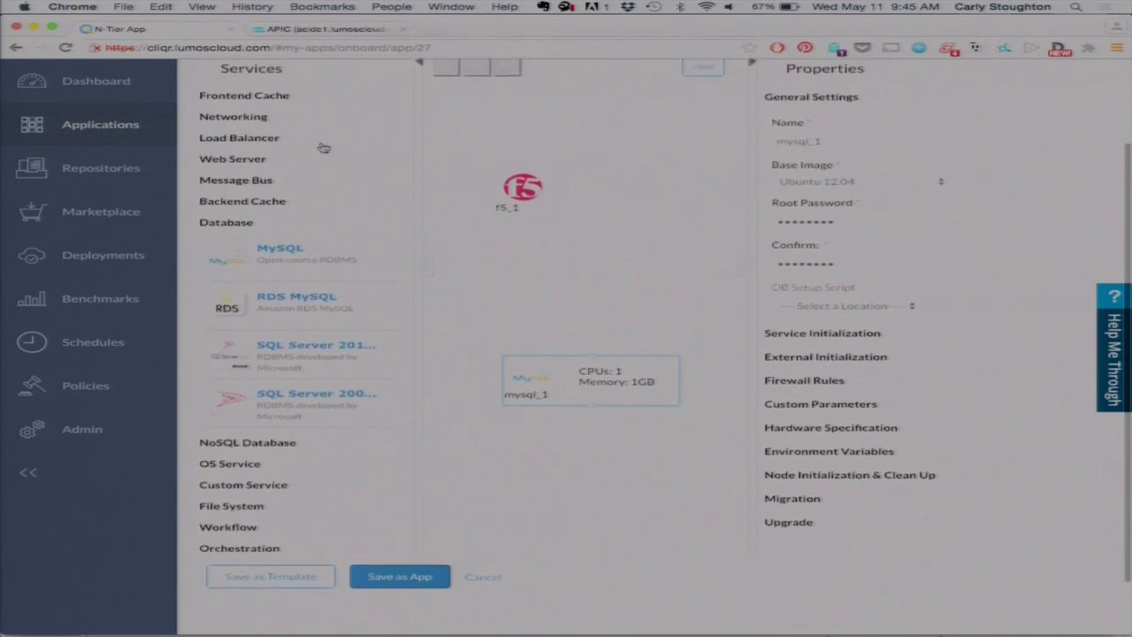
Add an NFS file system service between the F5 and MySQL nodes, and browse the available custom services
left_click(303, 140)
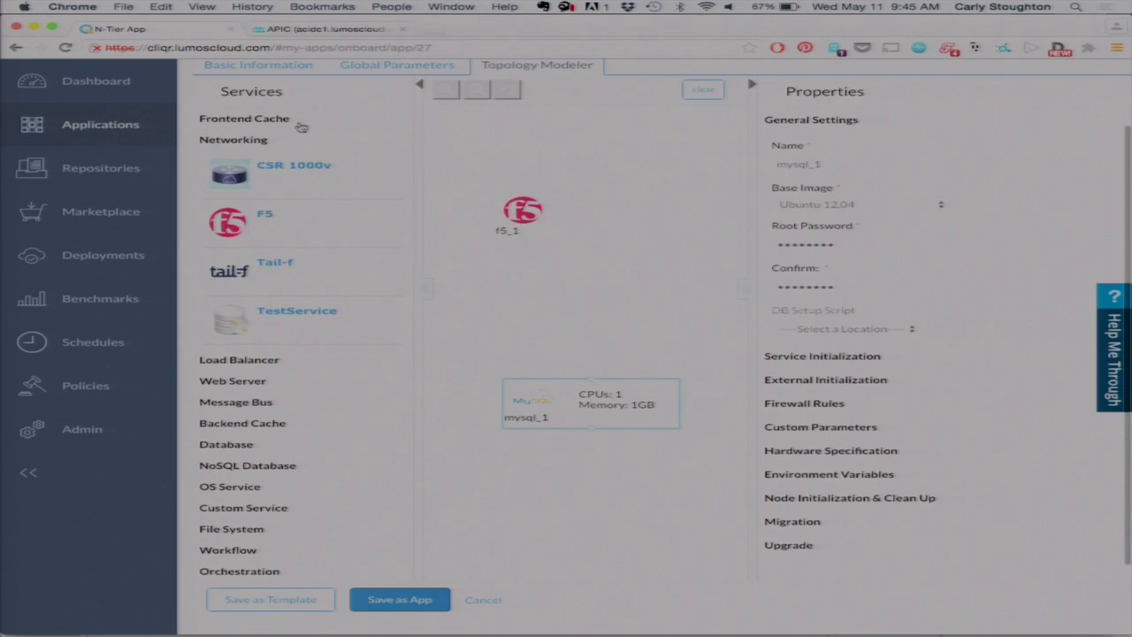
left_click(301, 124)
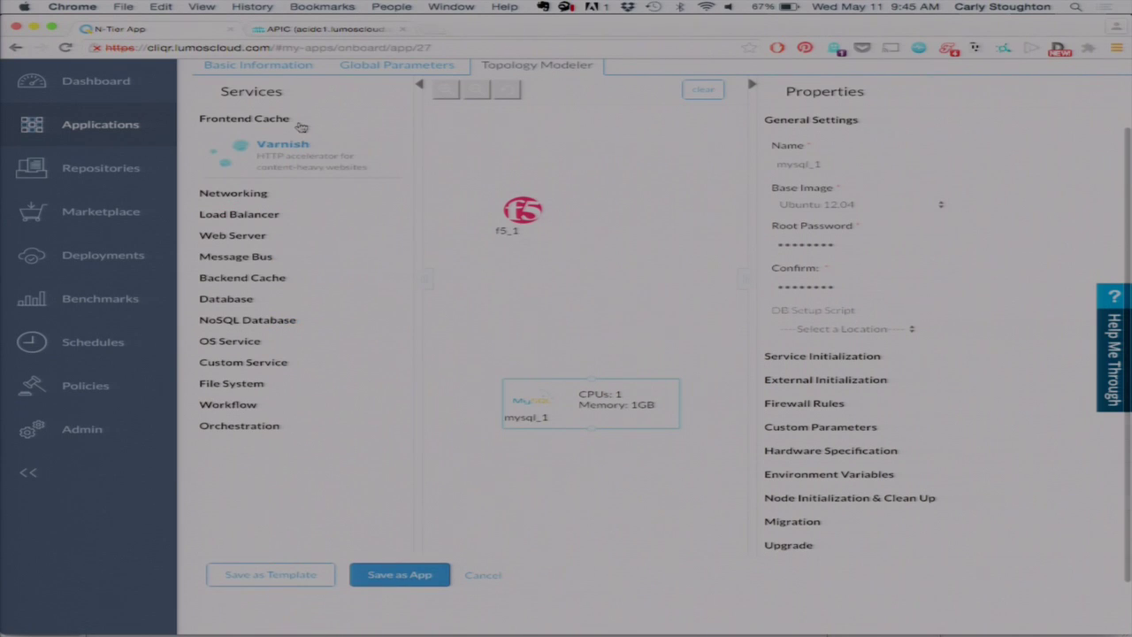
left_click(285, 383)
left_click_drag(306, 411, 531, 292)
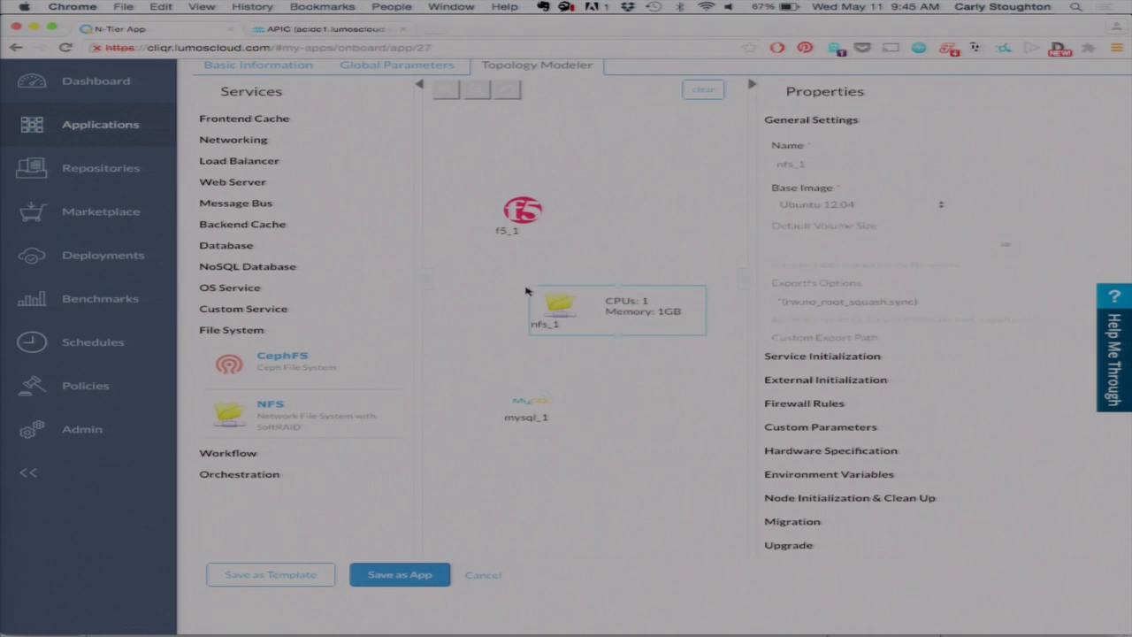
left_click(264, 318)
scroll(331, 464, "down", 3)
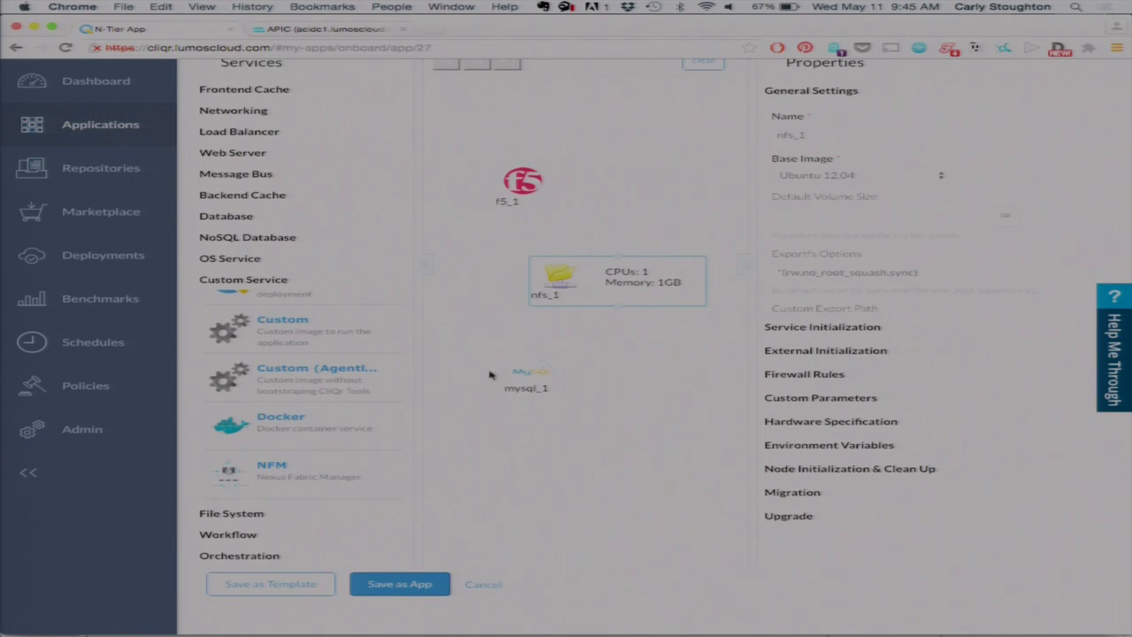
Examine the MySQL node's general settings, service initialization scripts and firewall rules
left_click(533, 377)
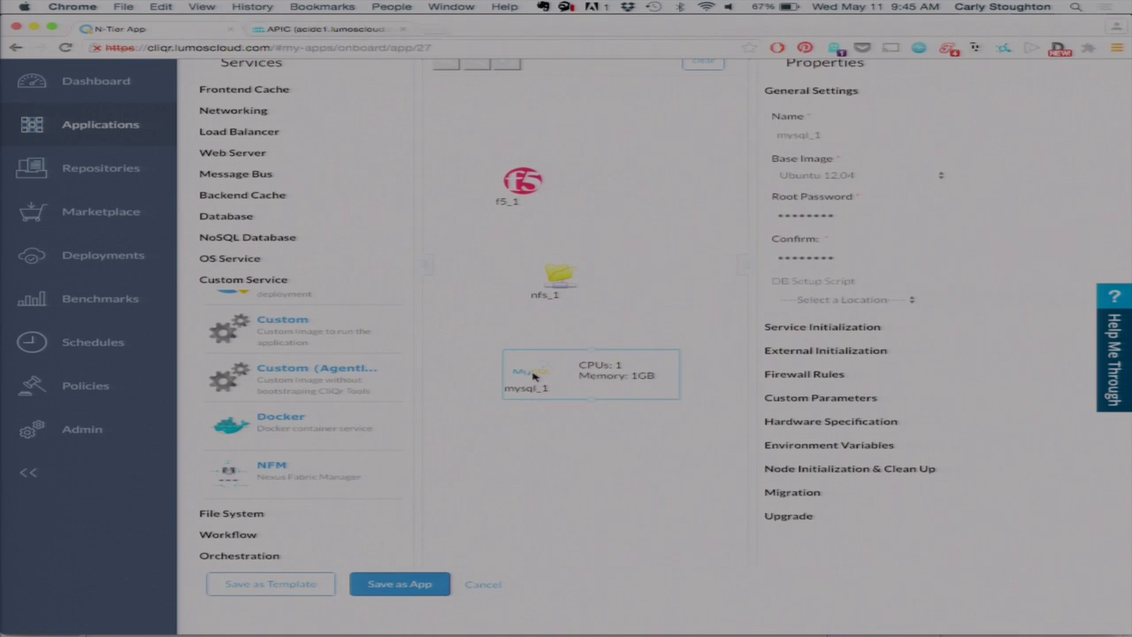
scroll(1002, 335, "up", 2)
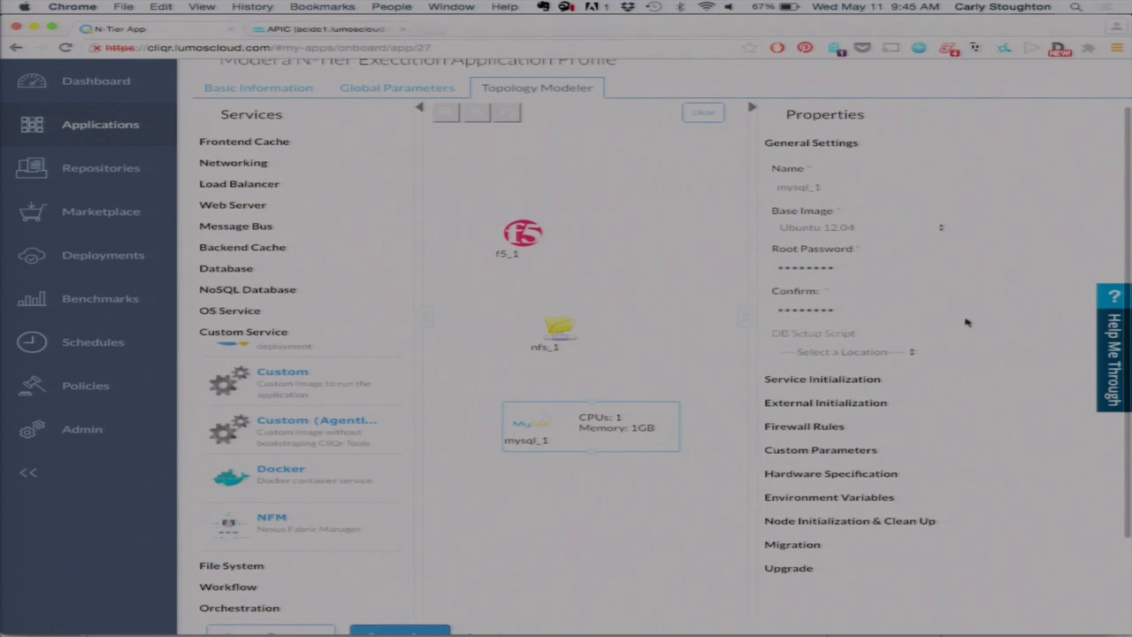
left_click(883, 379)
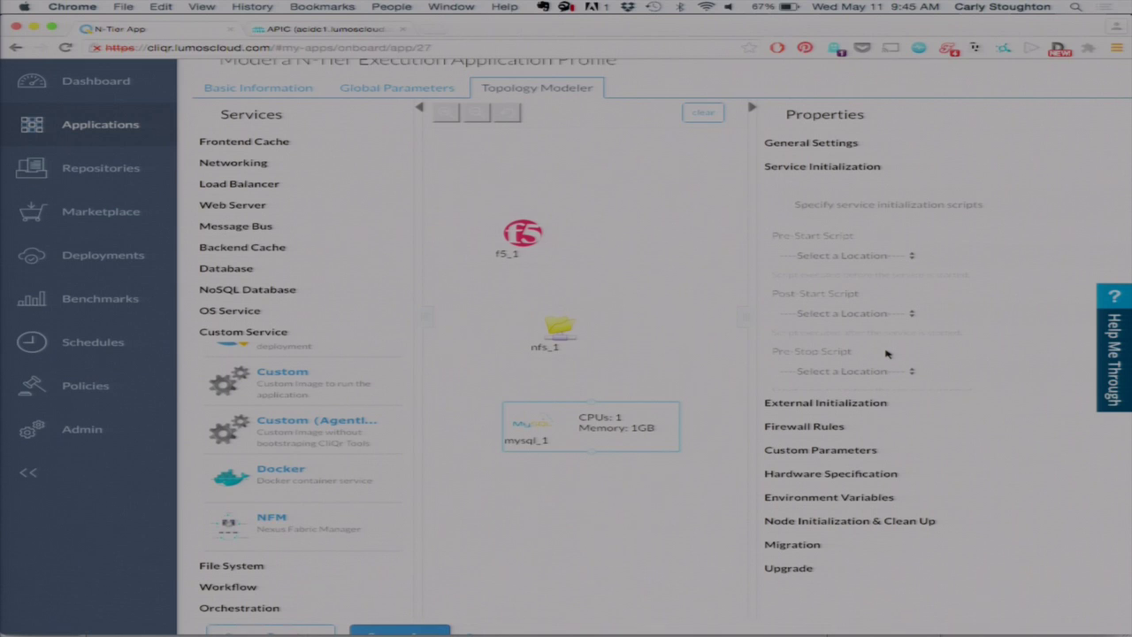
left_click(845, 428)
scroll(881, 373, "right", 2)
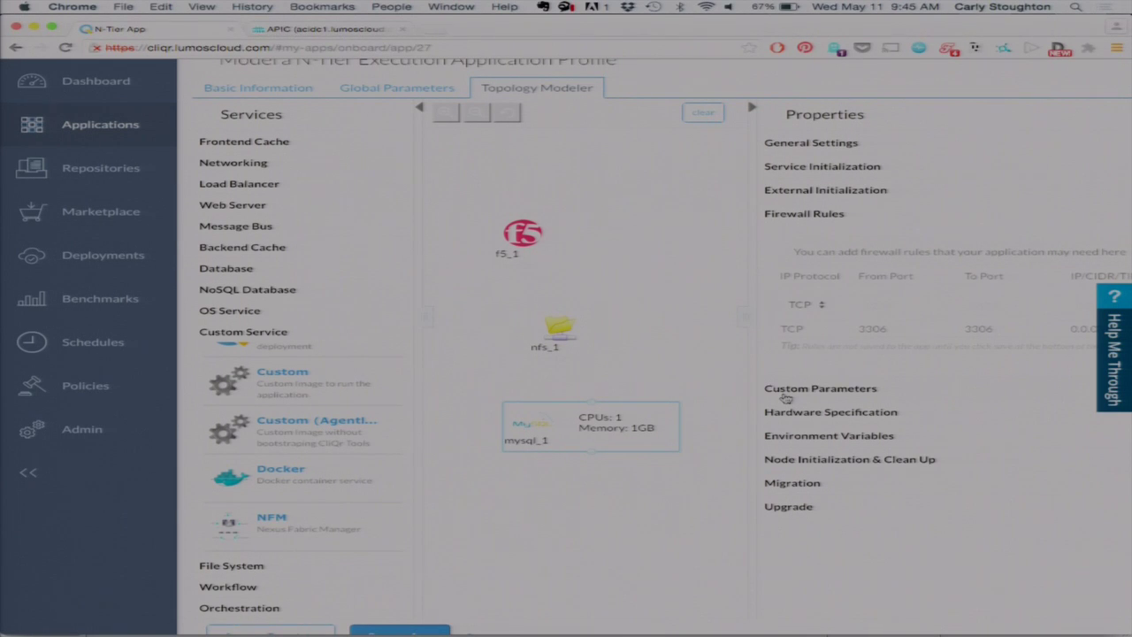
Switch to APIC to check the contracts in the petclinic_f5_1802 topology, and return to the CliQr topology modeler
left_click(361, 33)
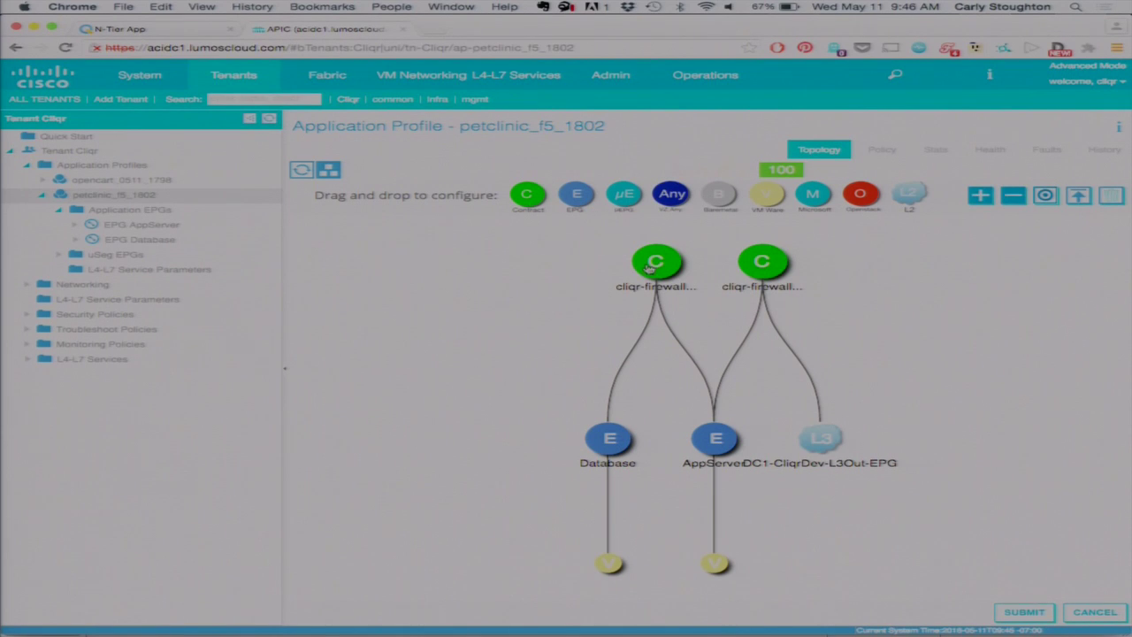
mouse_move(651, 268)
left_click(168, 33)
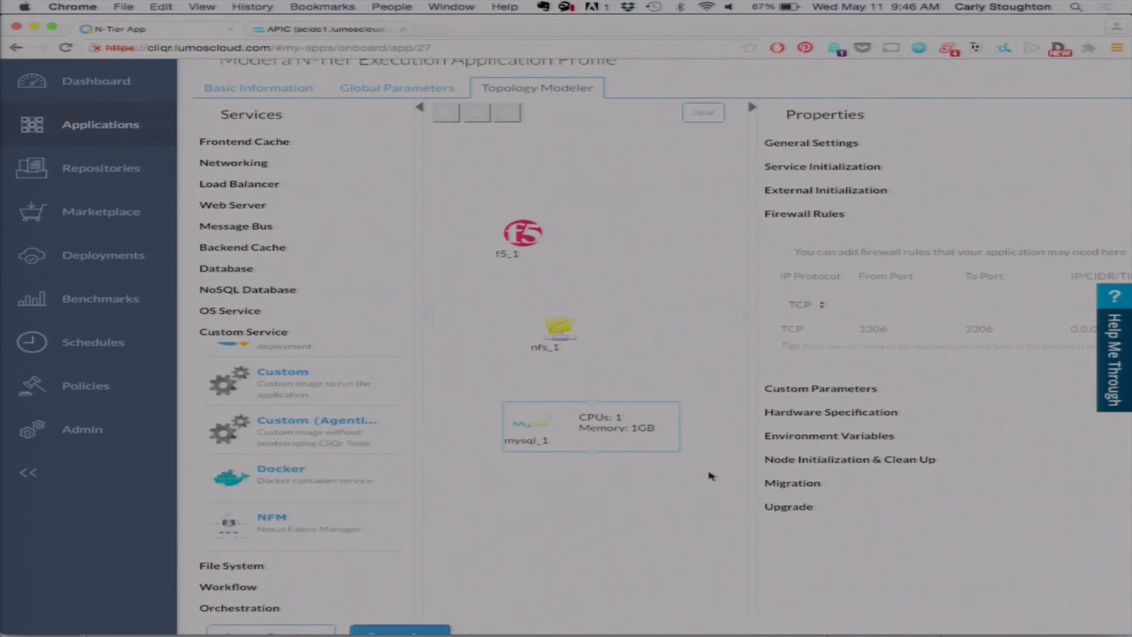
Examine the MySQL node's hardware specification and clear the selection on the topology canvas
scroll(709, 475, "up", 1)
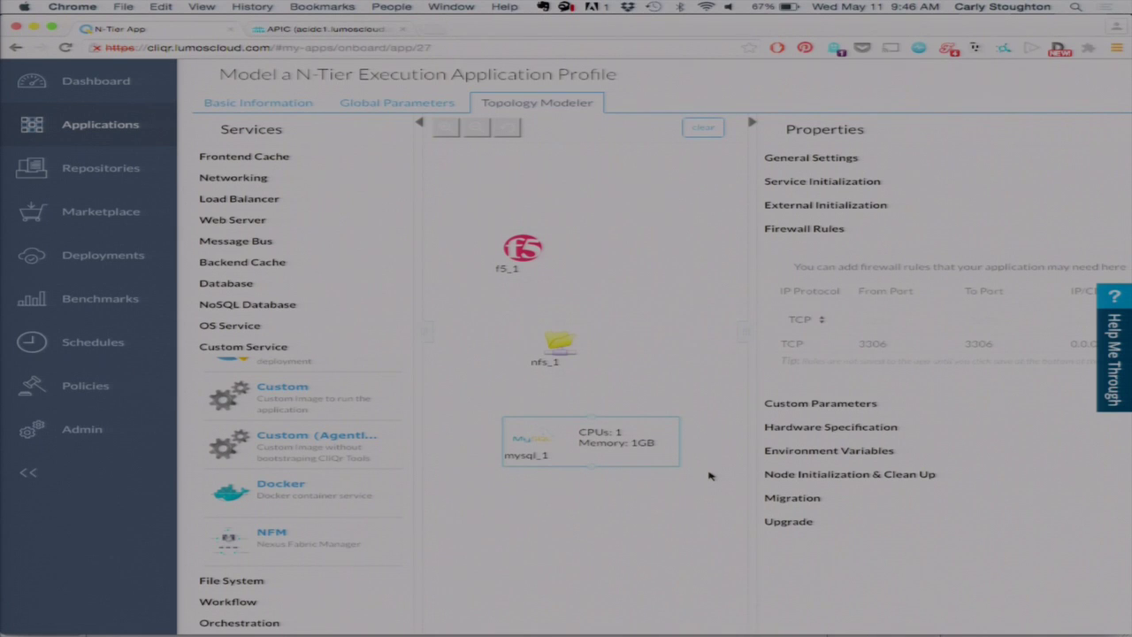
left_click(824, 428)
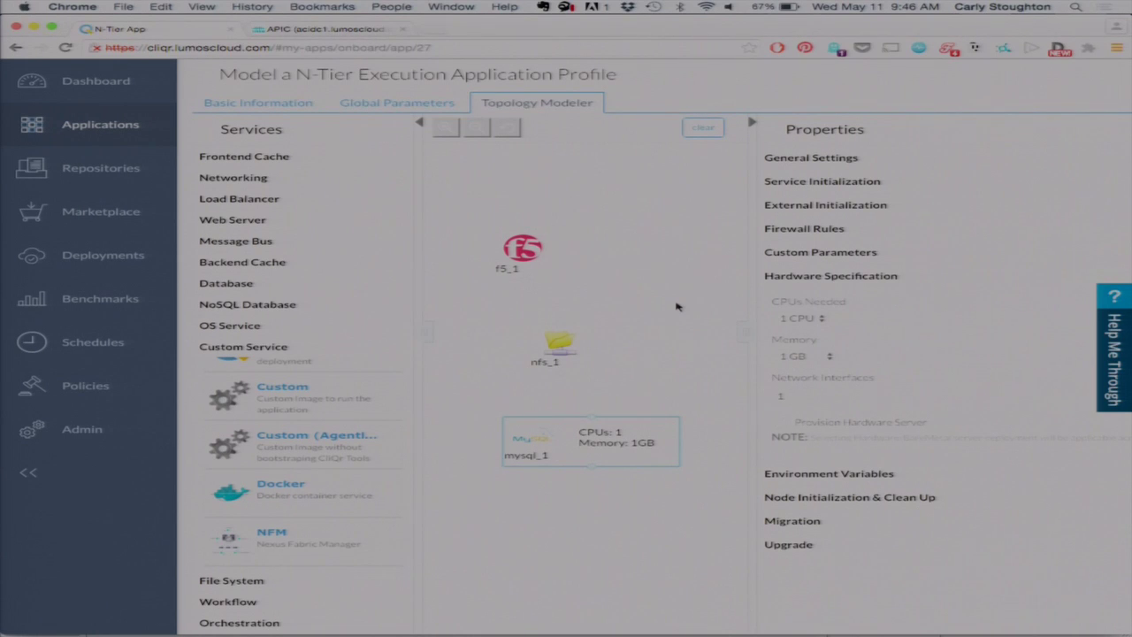
left_click(564, 325)
left_click_drag(547, 388, 532, 416)
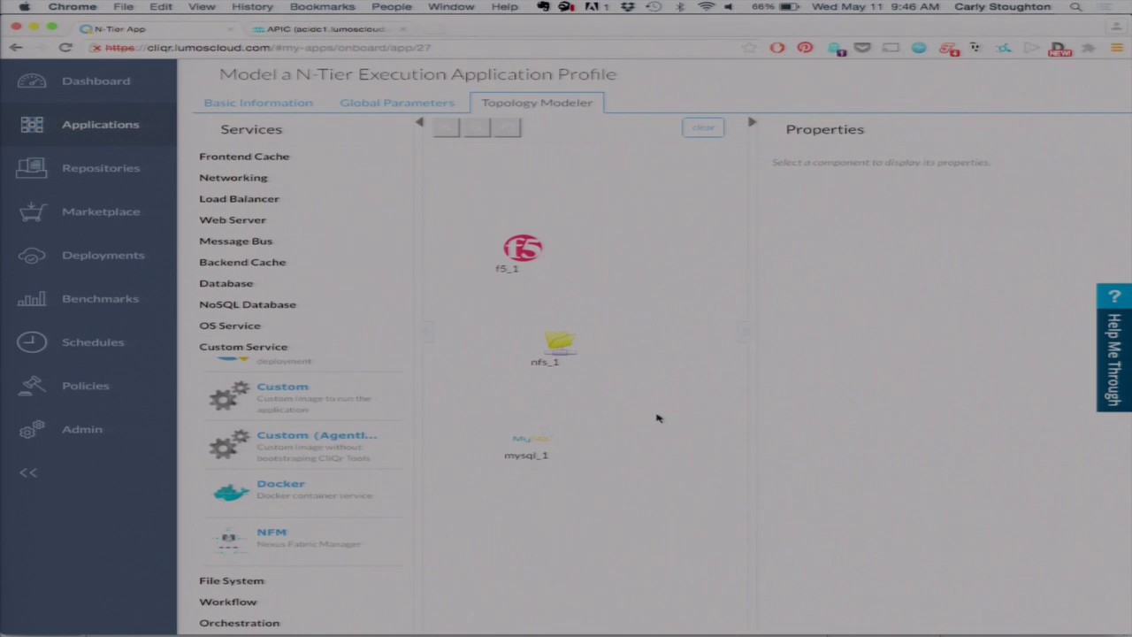
scroll(658, 418, "up", 2)
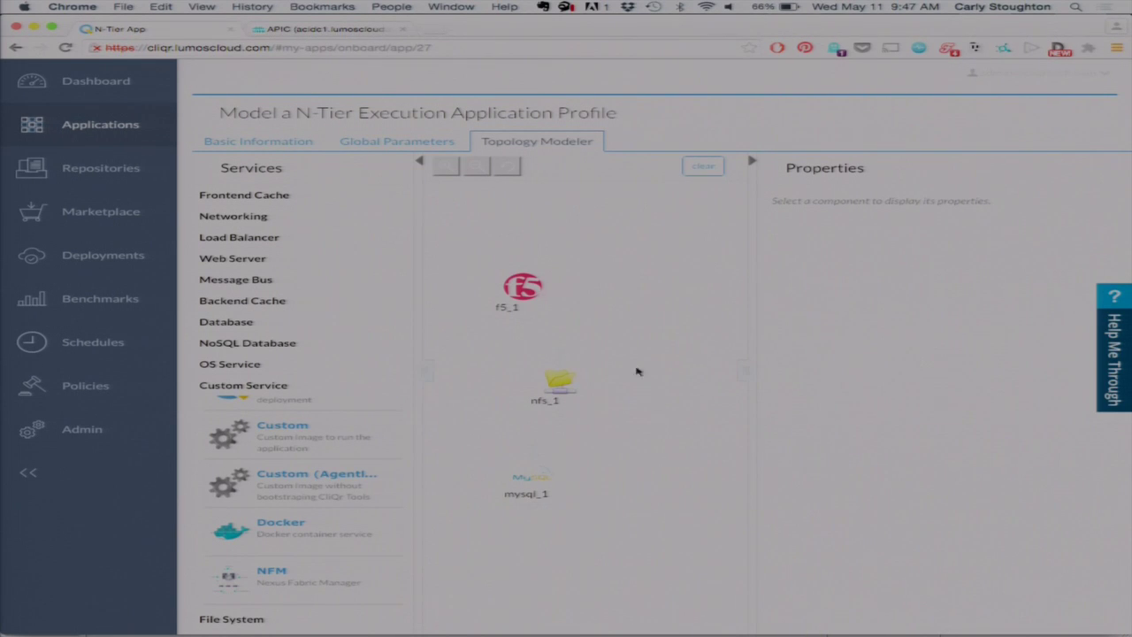
scroll(630, 284, "up", 1)
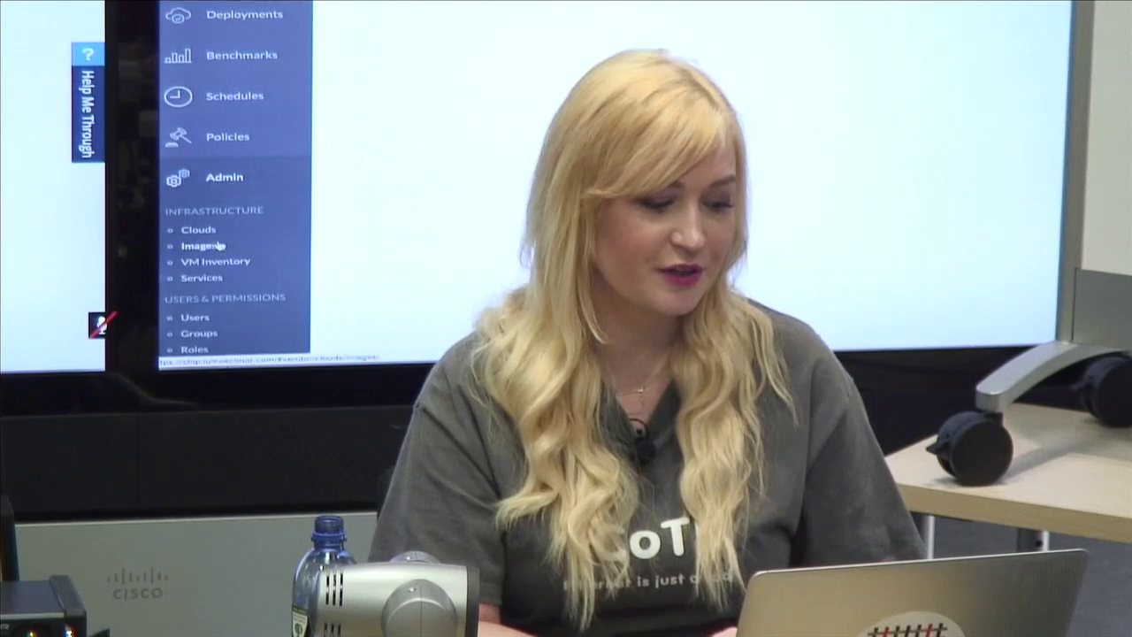
Look through the administration options and open the usage reports
scroll(218, 245, "down", 1)
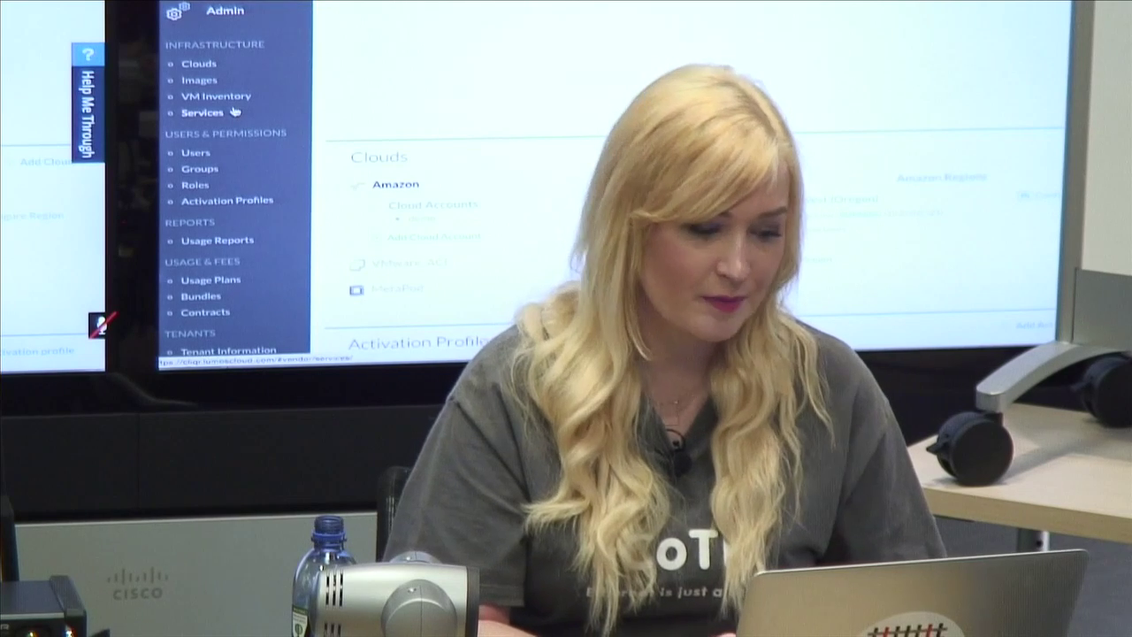
scroll(232, 111, "down", 2)
scroll(232, 112, "down", 1)
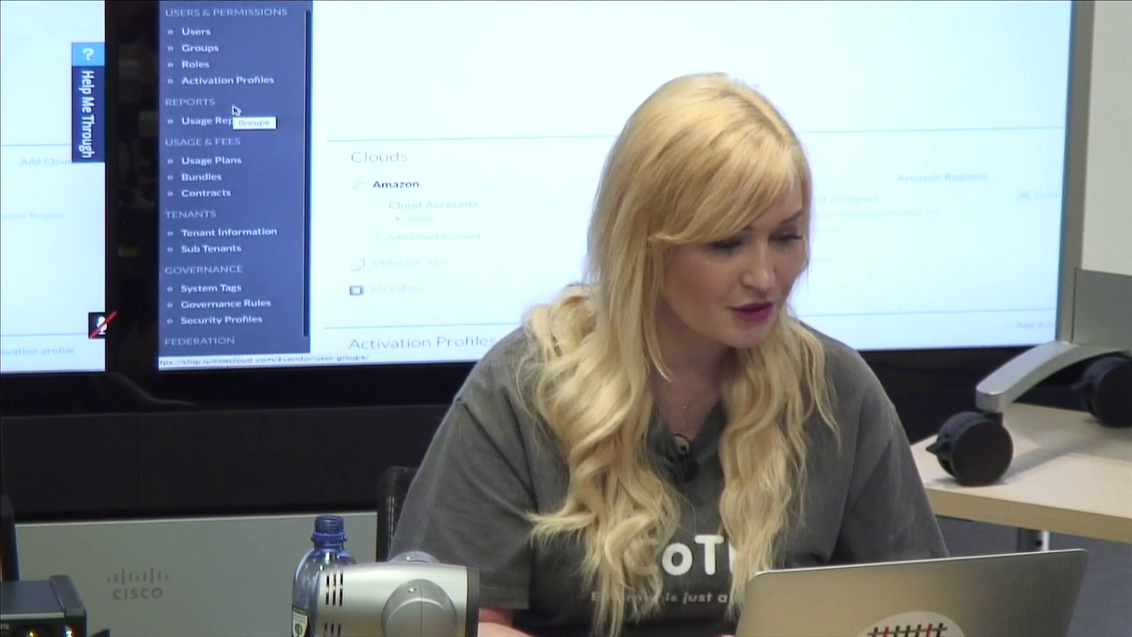
left_click(223, 123)
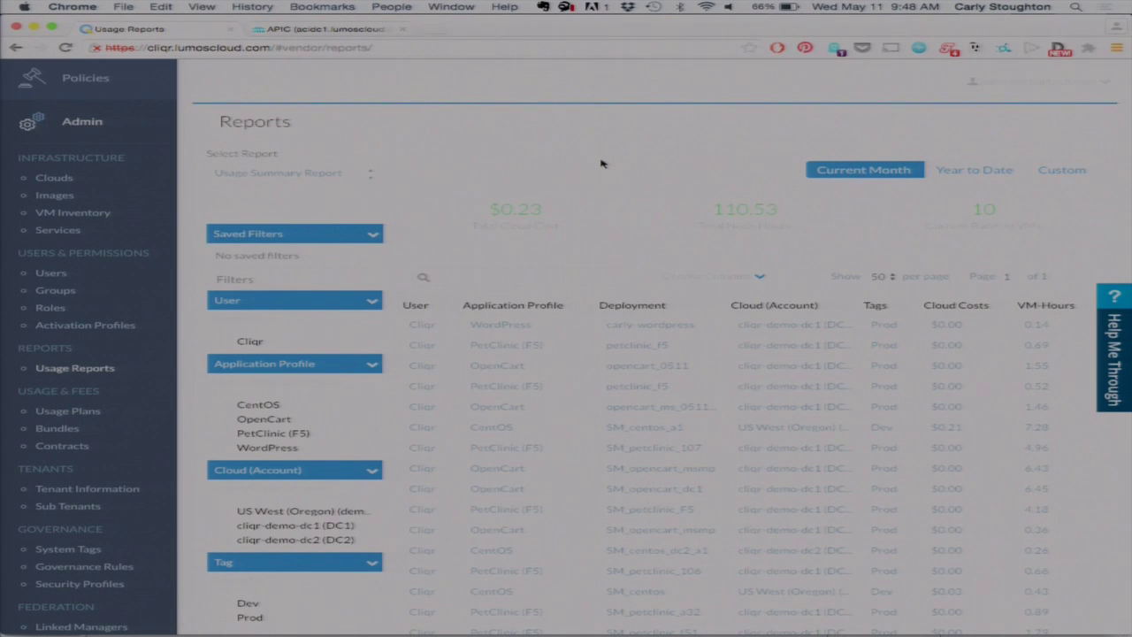
Filter the usage report to the PetClinic (F5) application profile, and open the usage plans
left_click(222, 434)
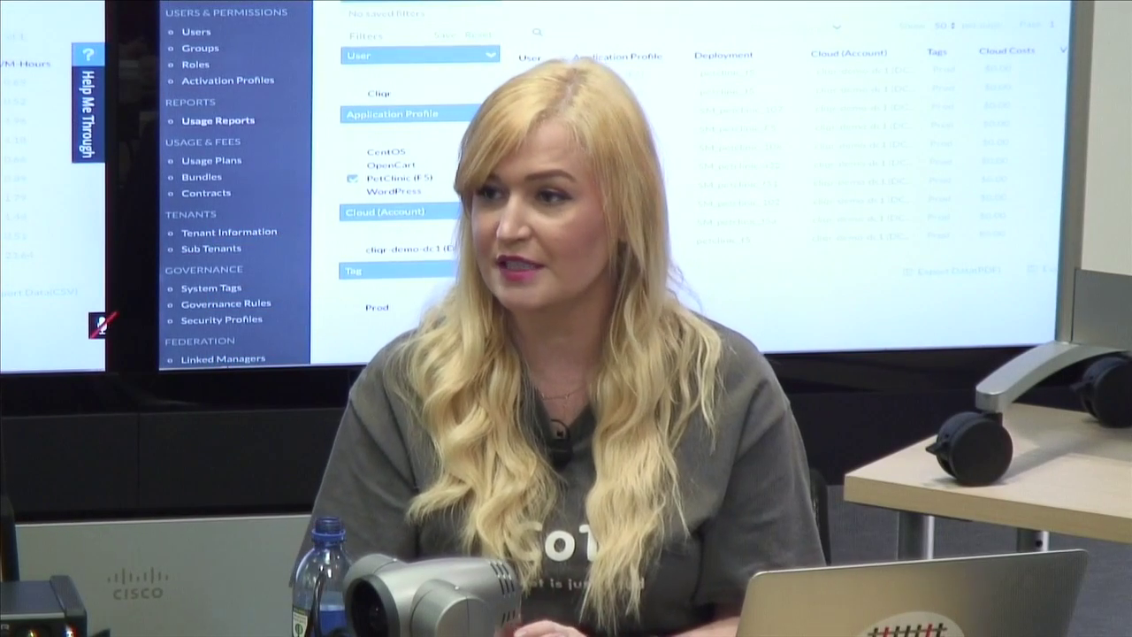
left_click(222, 165)
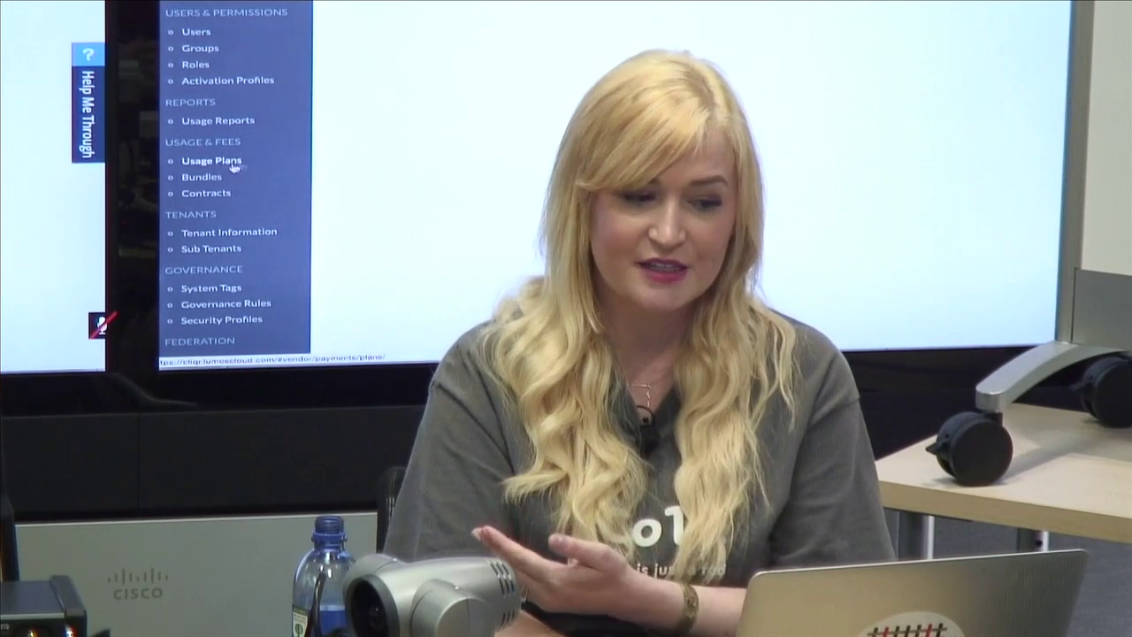